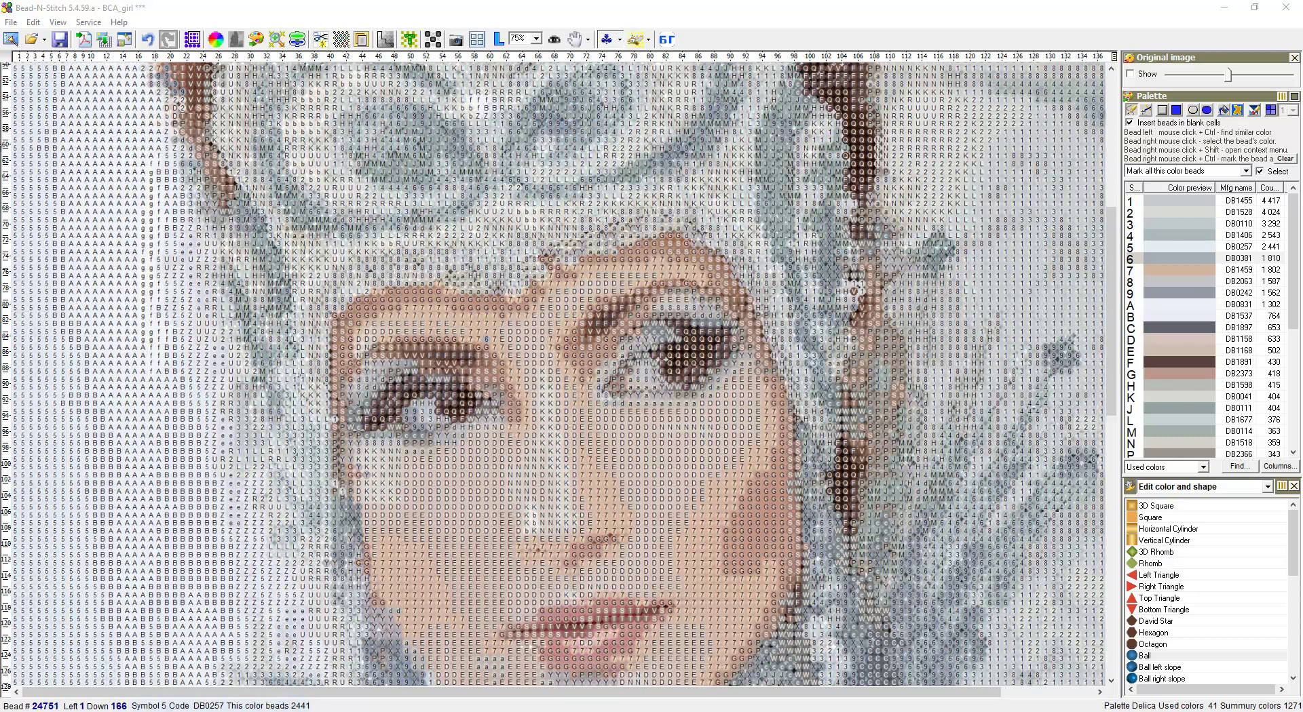
# Close the BCA_girl design and discard its unsaved changes
pyautogui.click(11, 22)
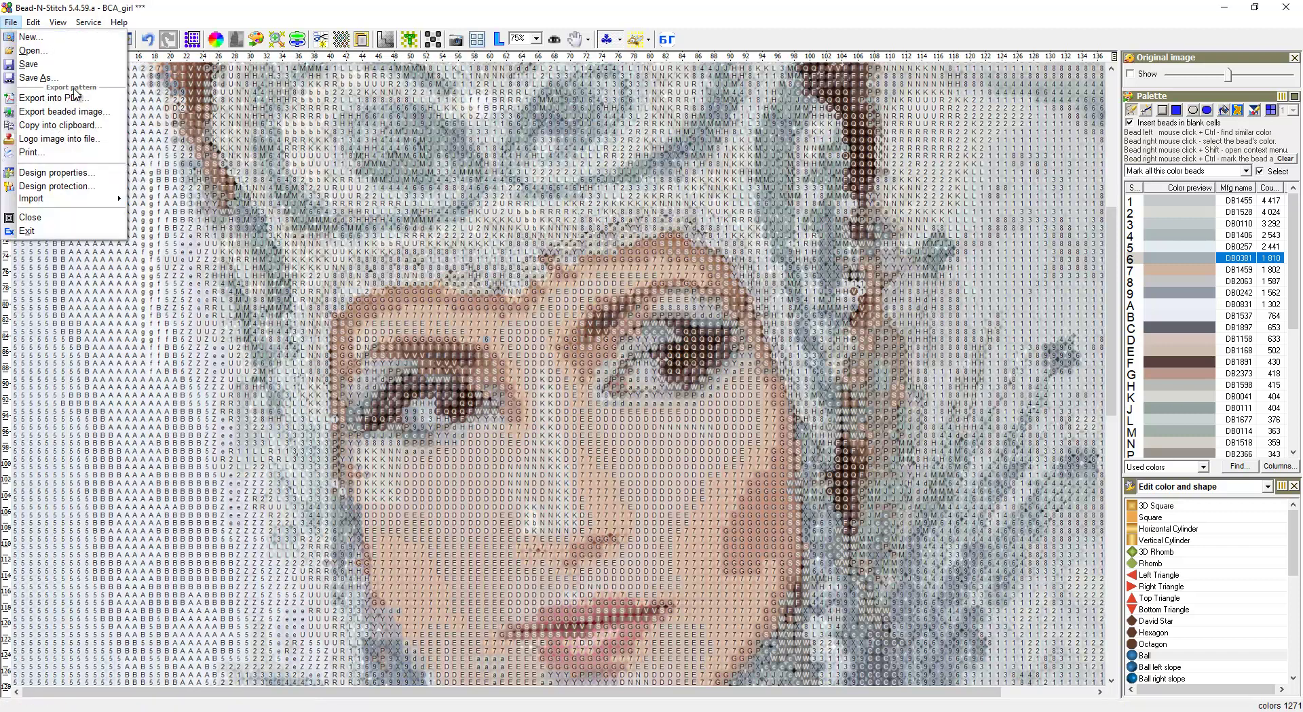
pyautogui.click(64, 218)
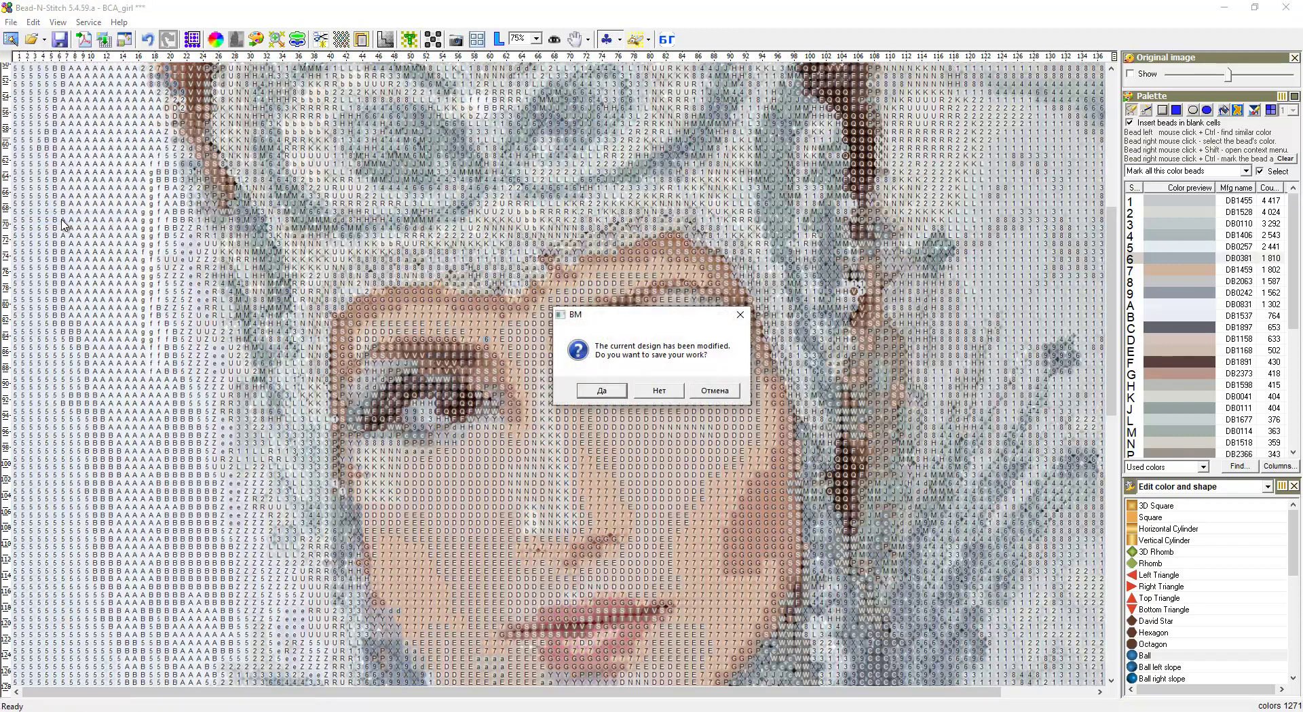
pyautogui.click(659, 397)
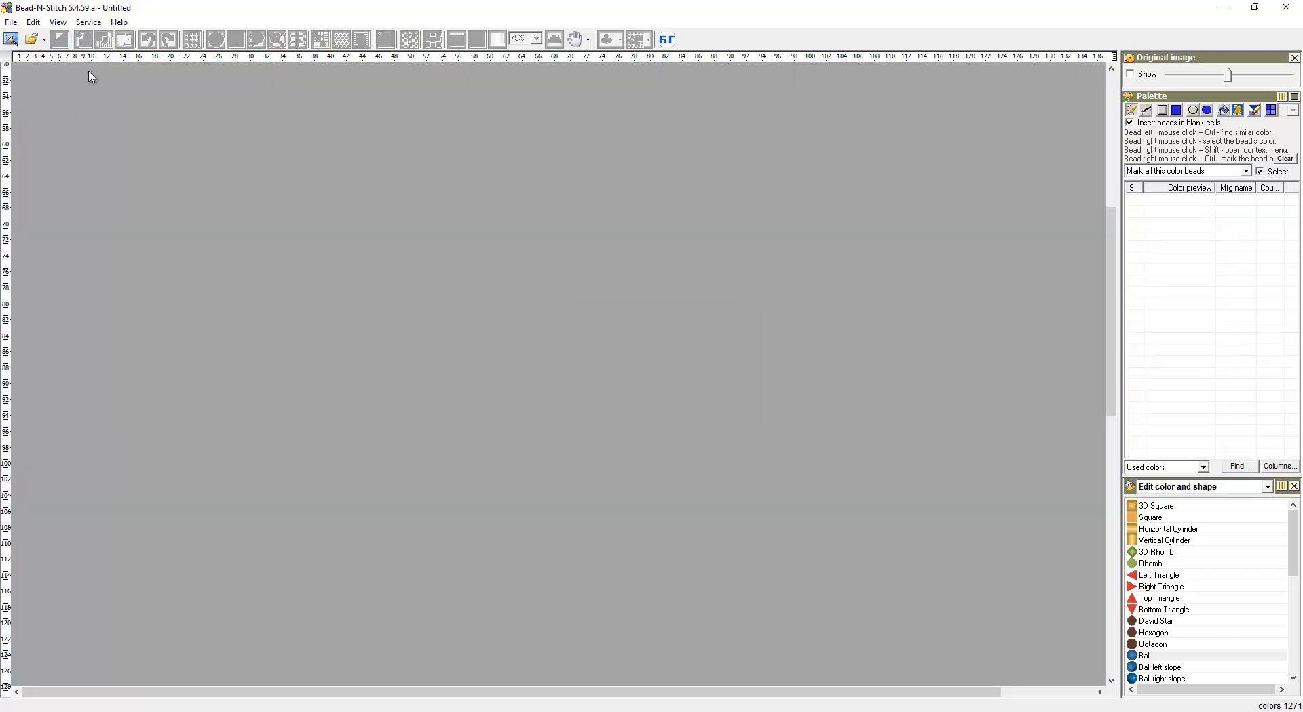
# Start a new image-based project using BCA_girl.jpg as the source image
pyautogui.click(12, 22)
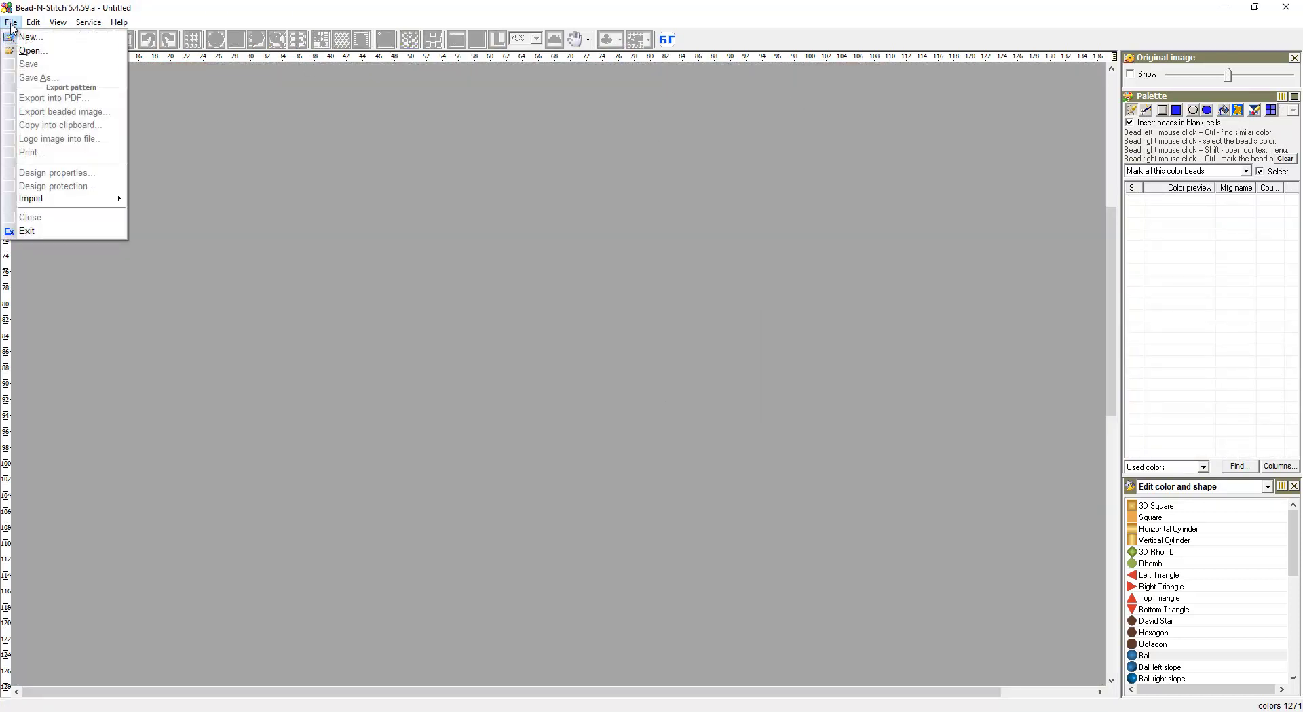
pyautogui.click(41, 35)
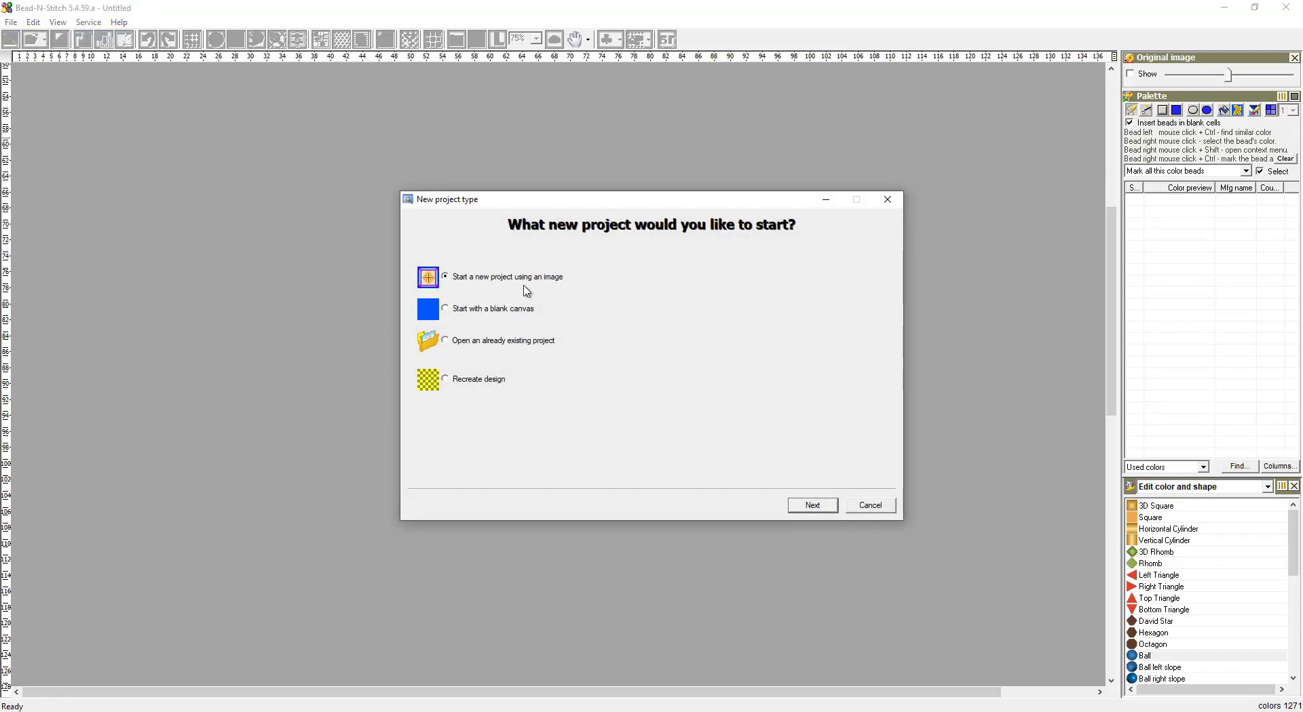
pyautogui.click(814, 505)
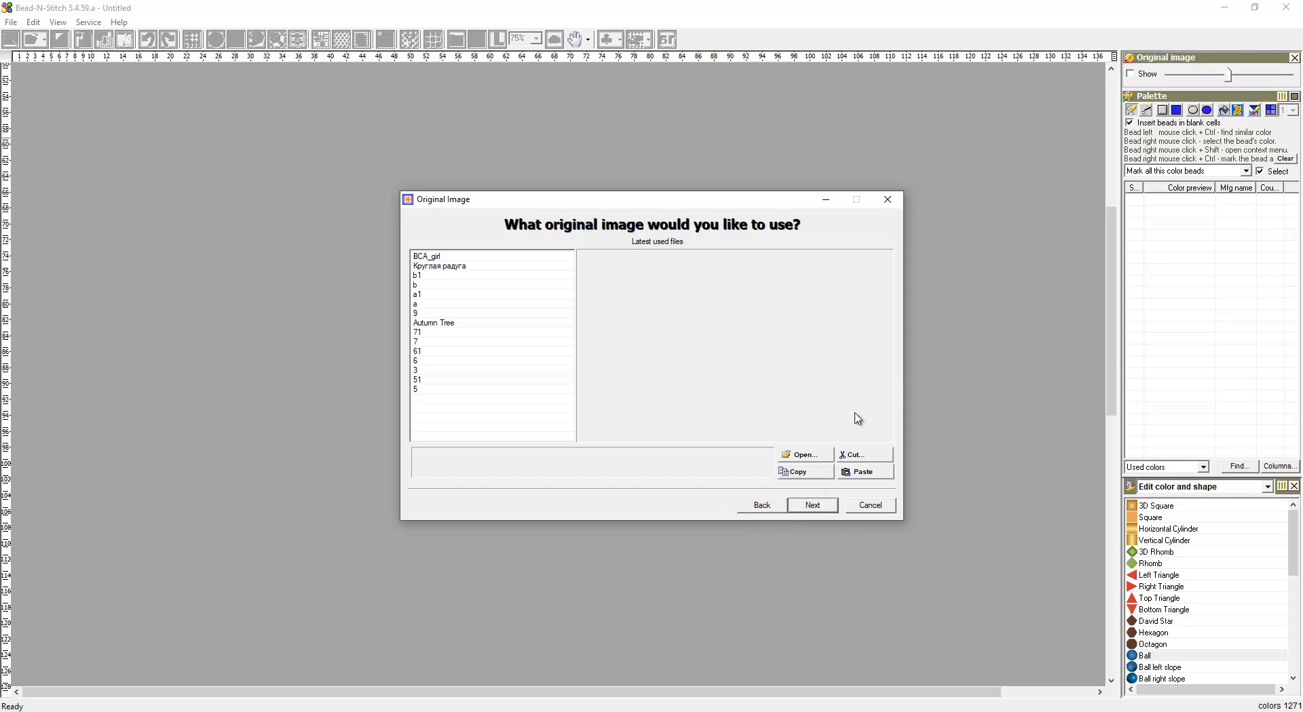
pyautogui.click(804, 455)
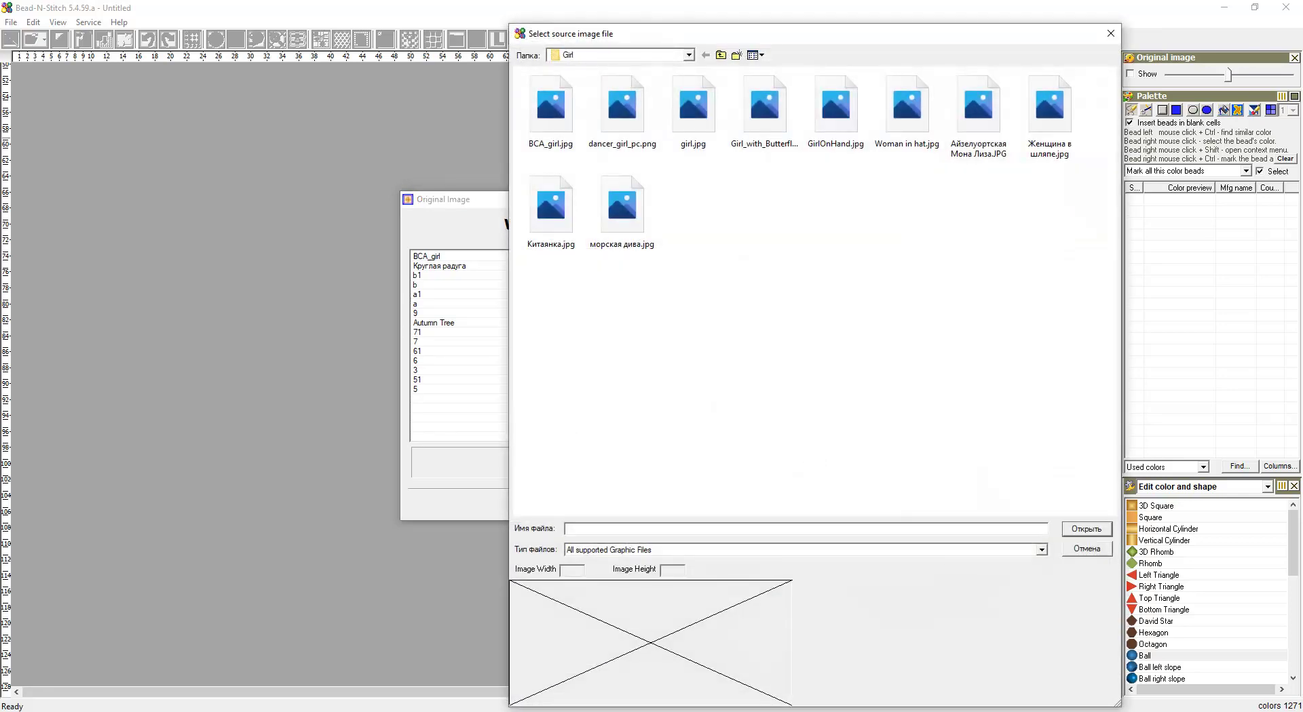
pyautogui.click(544, 102)
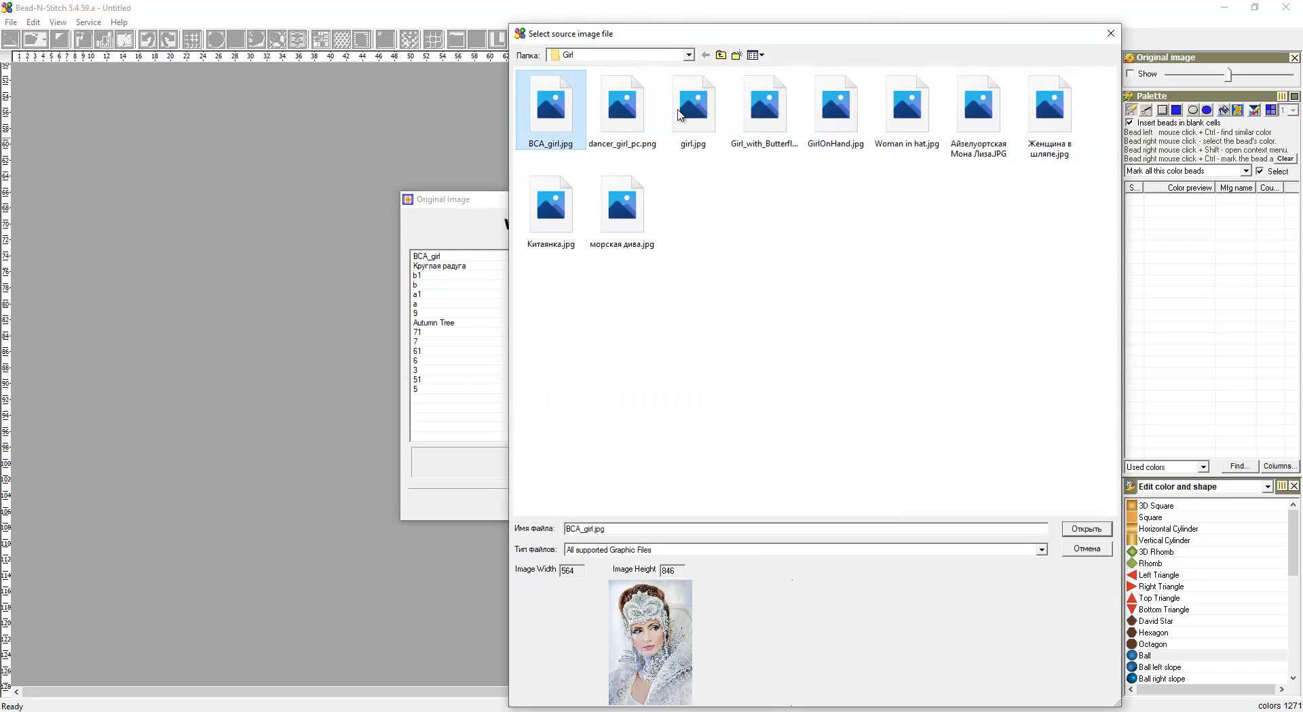
pyautogui.click(642, 138)
pyautogui.click(561, 130)
pyautogui.click(1086, 529)
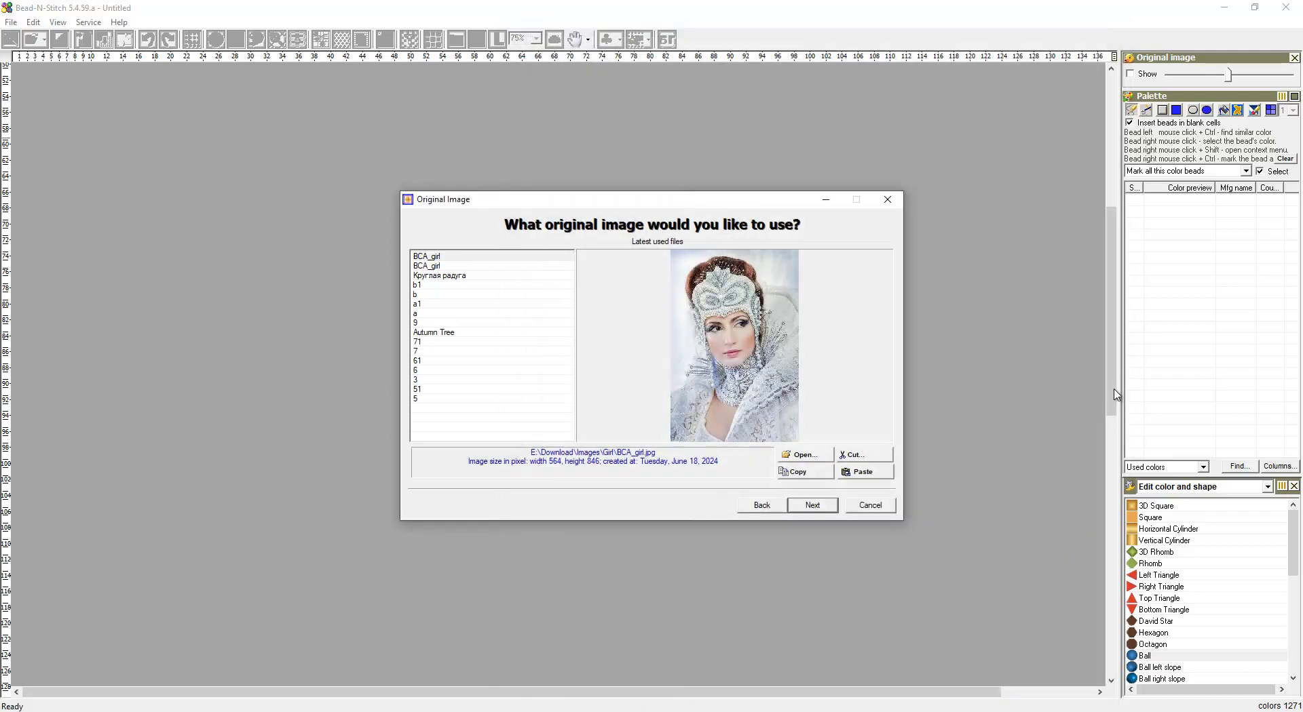
# Keep the Delica palette, set bead size to mm and design width to 100 beads
pyautogui.click(813, 507)
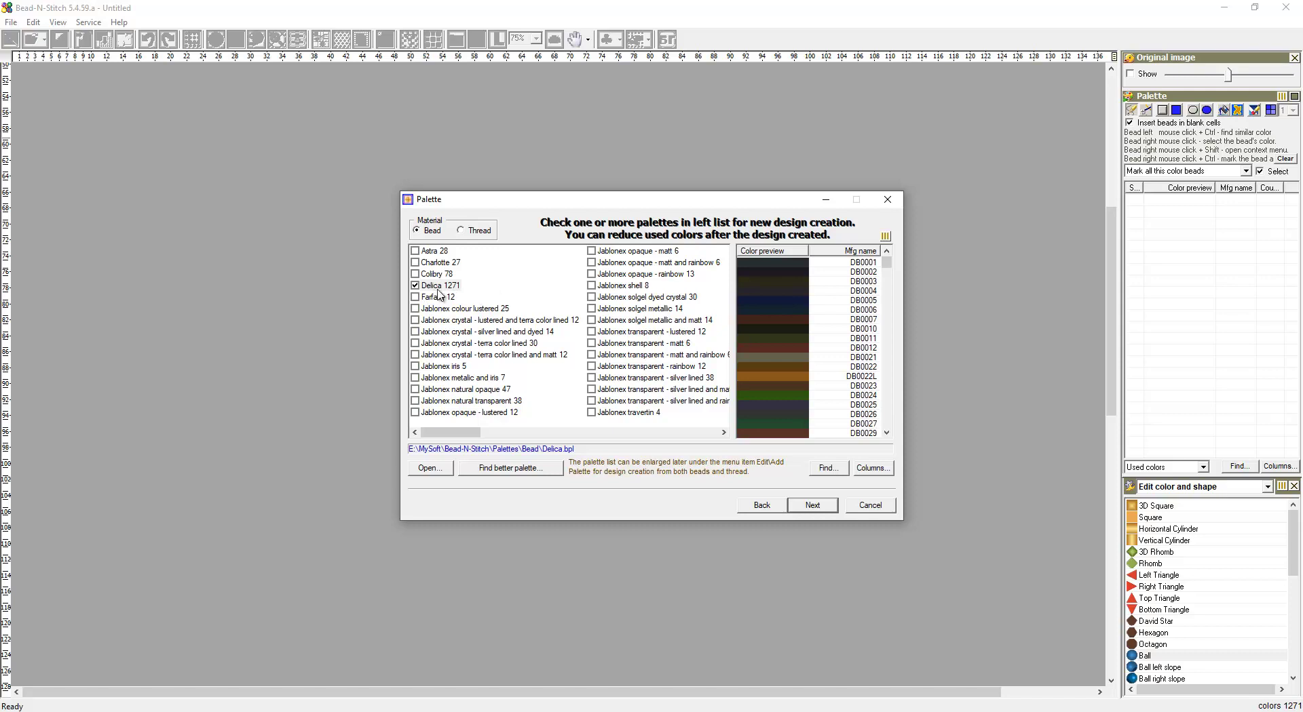
pyautogui.click(813, 505)
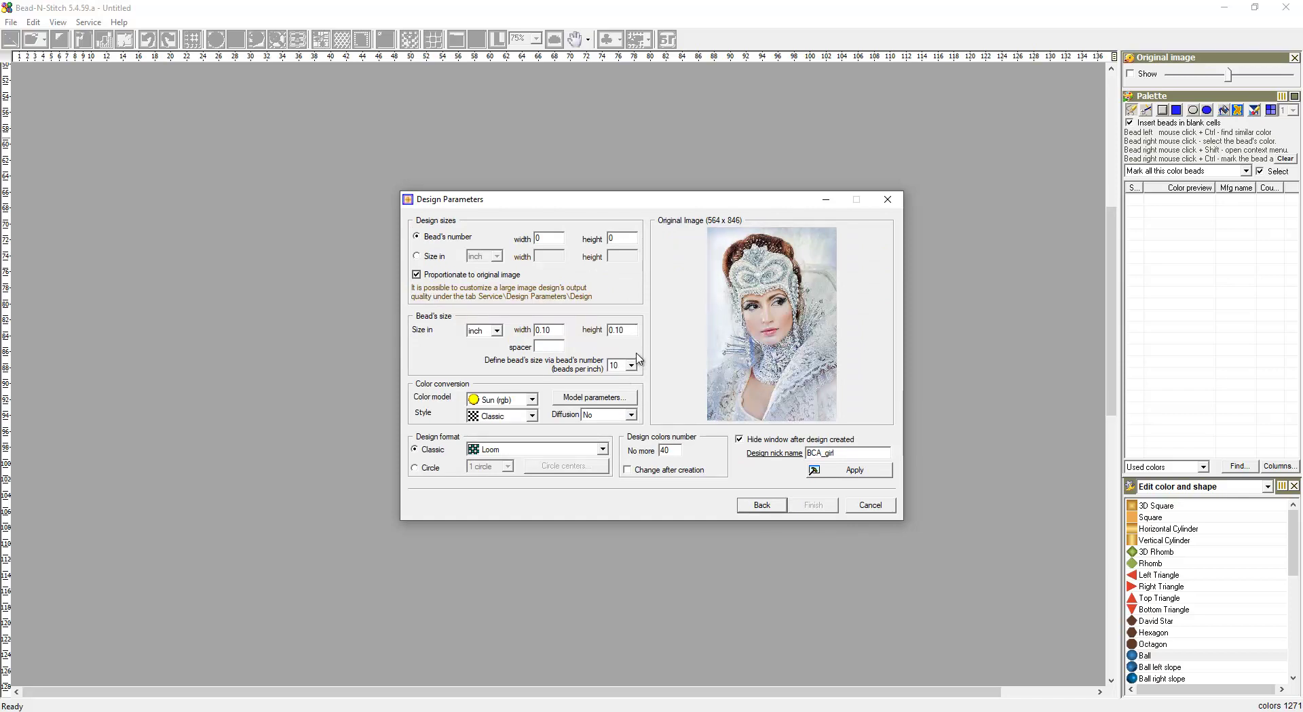
pyautogui.click(496, 331)
pyautogui.click(486, 353)
pyautogui.doubleClick(539, 238)
pyautogui.write('00')
# Generate the design, regenerate it 150 beads wide (150×225, 40 colours) and finish
pyautogui.click(837, 473)
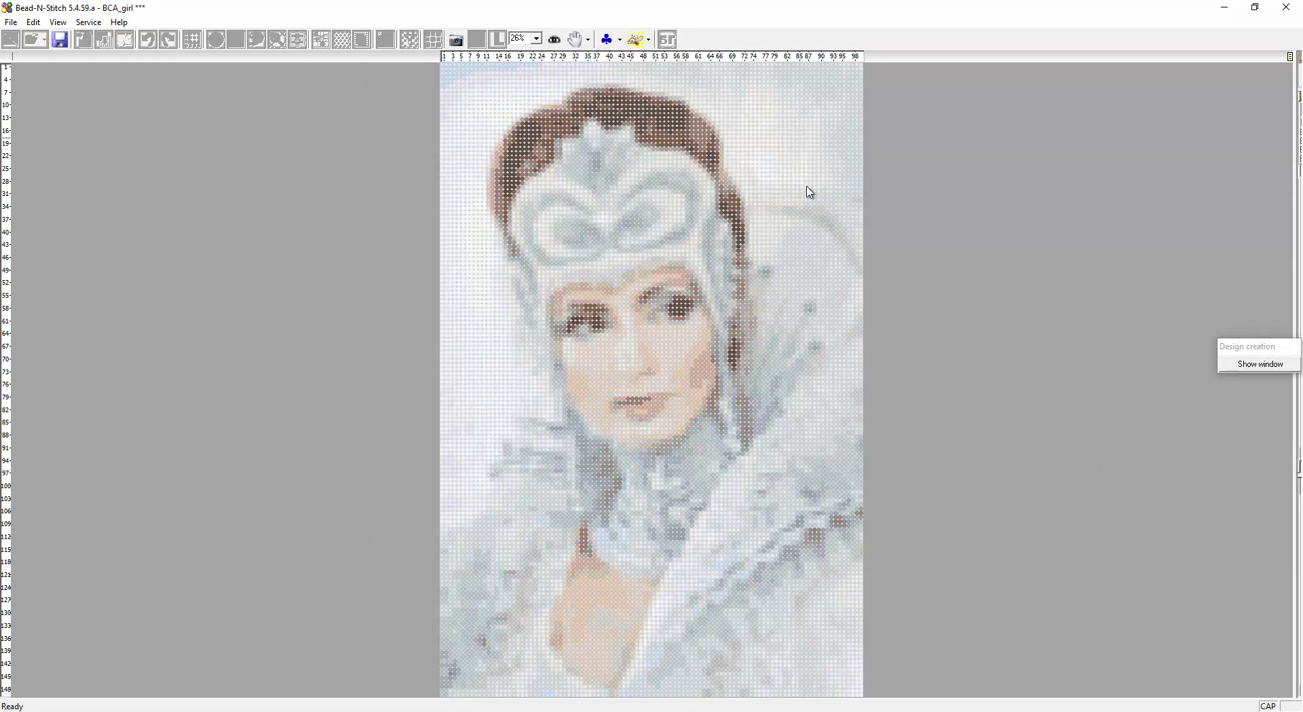
pyautogui.click(1251, 367)
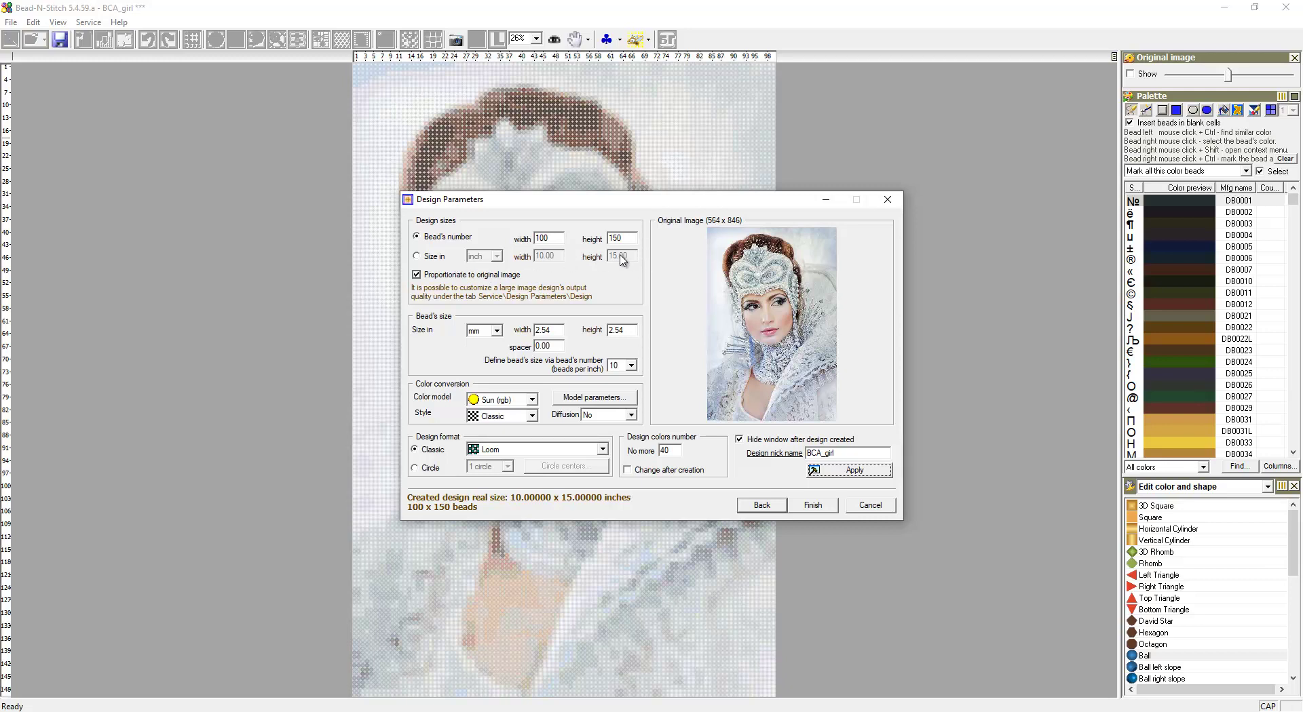
pyautogui.click(543, 234)
pyautogui.write('5')
pyautogui.press('Delete')
pyautogui.click(856, 475)
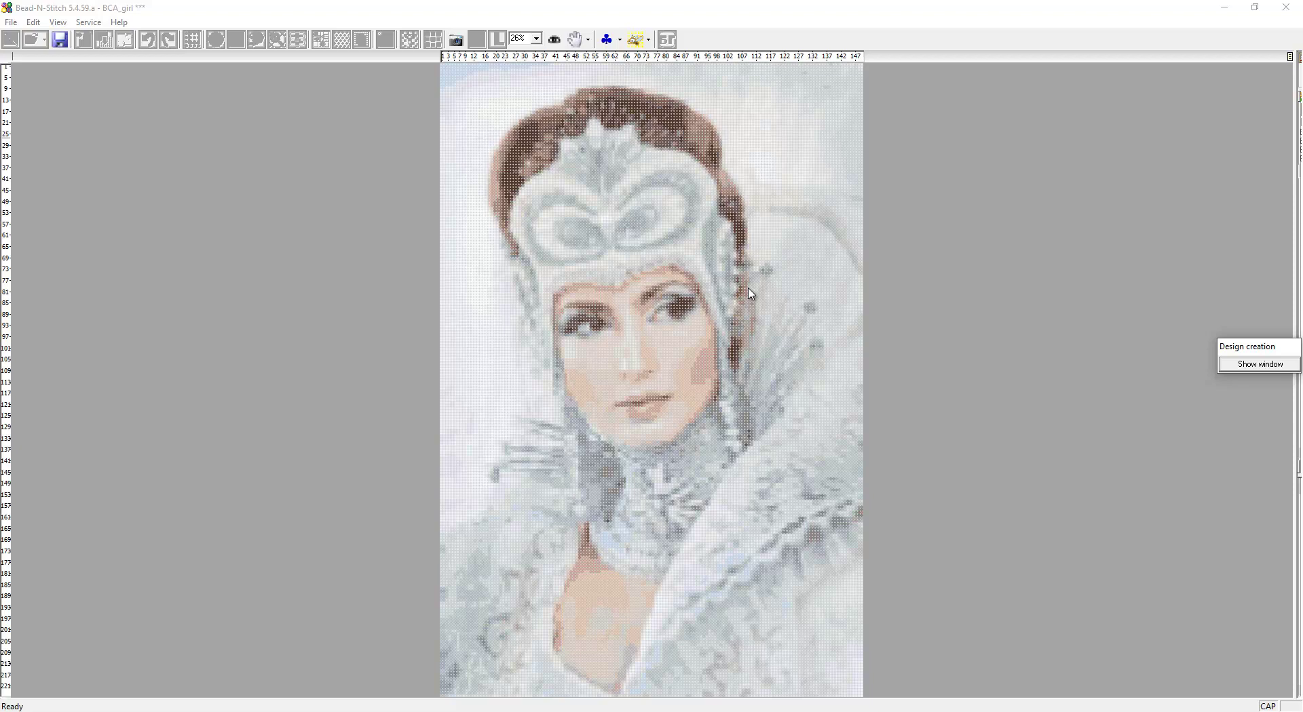
pyautogui.click(1260, 365)
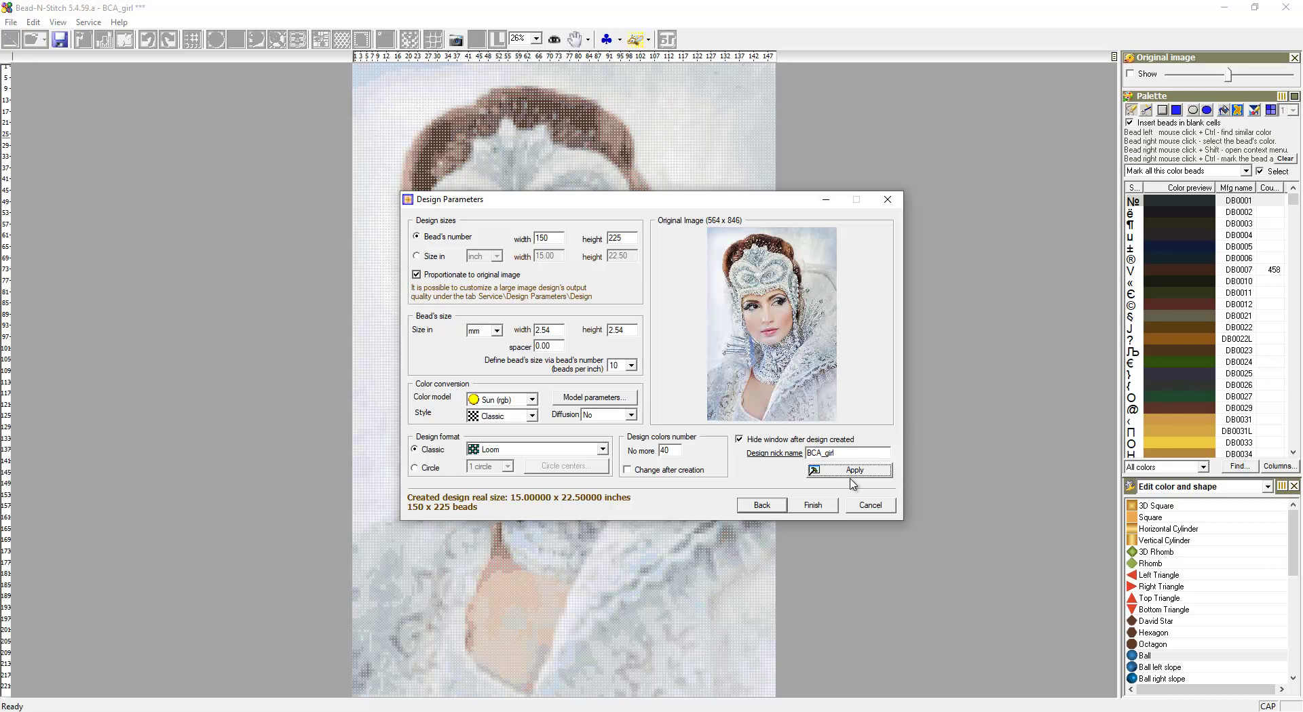
pyautogui.click(806, 506)
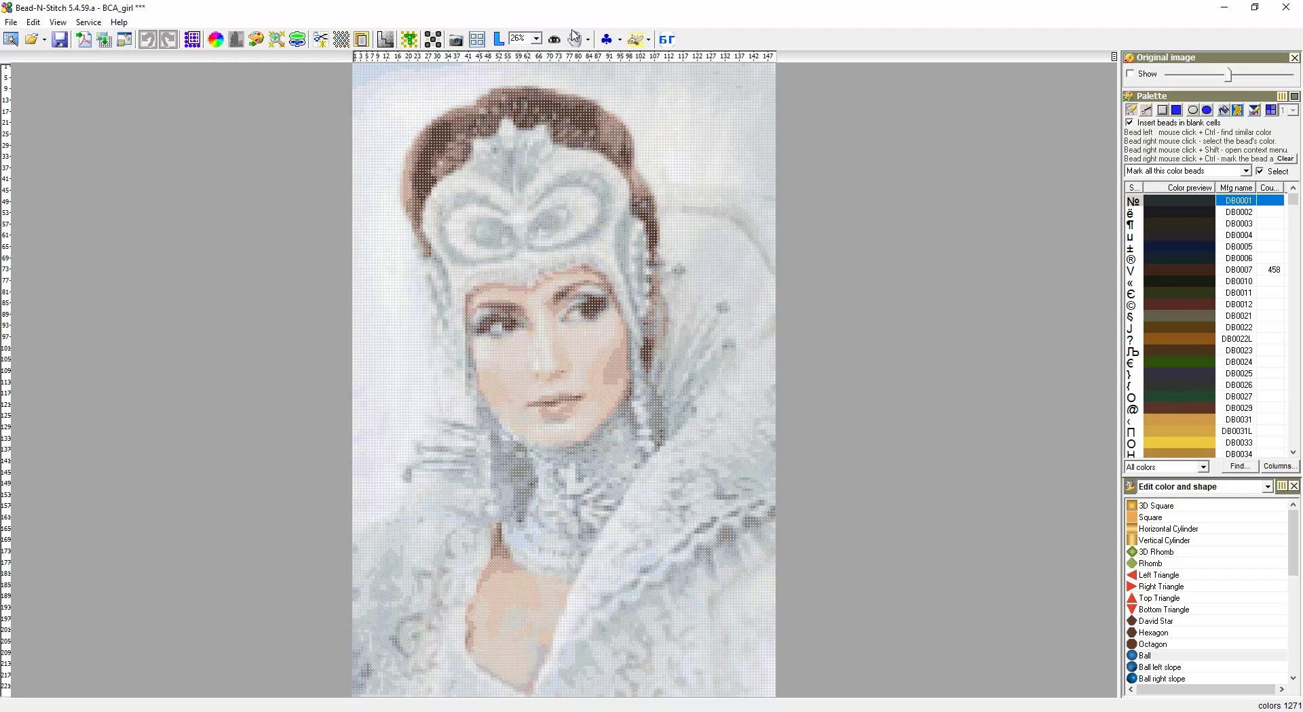
# Open Edit > Change color's number, showing 40 bead colours in use
pyautogui.click(33, 22)
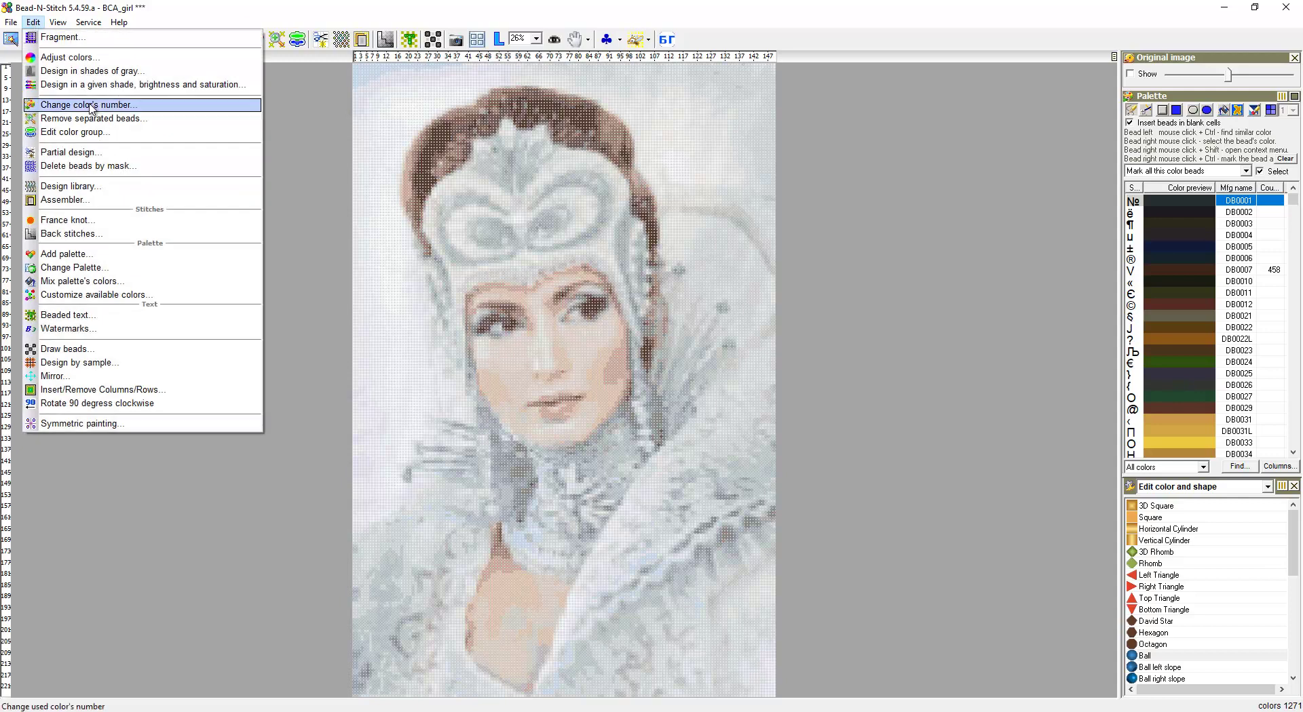
pyautogui.click(91, 108)
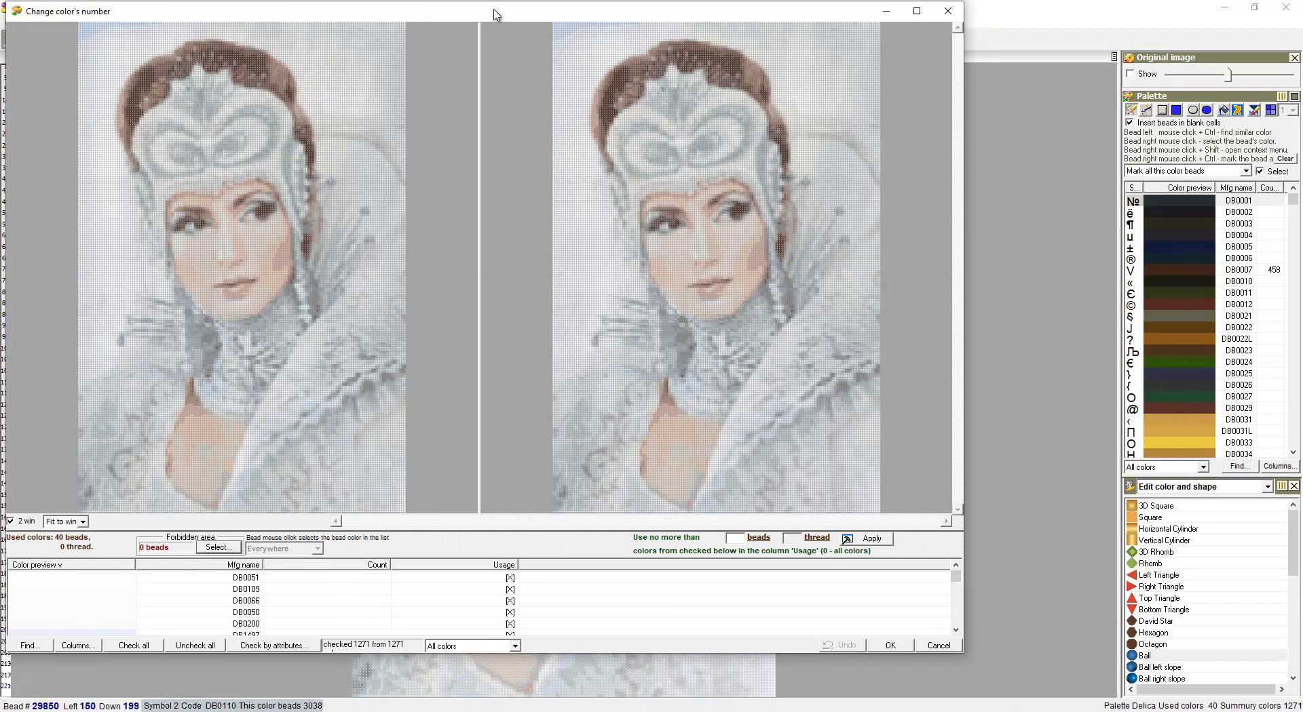
# Maximize the colour tool, preview a 20-colour reduction, then undo it
pyautogui.moveTo(498, 15); pyautogui.dragTo(675, 46)
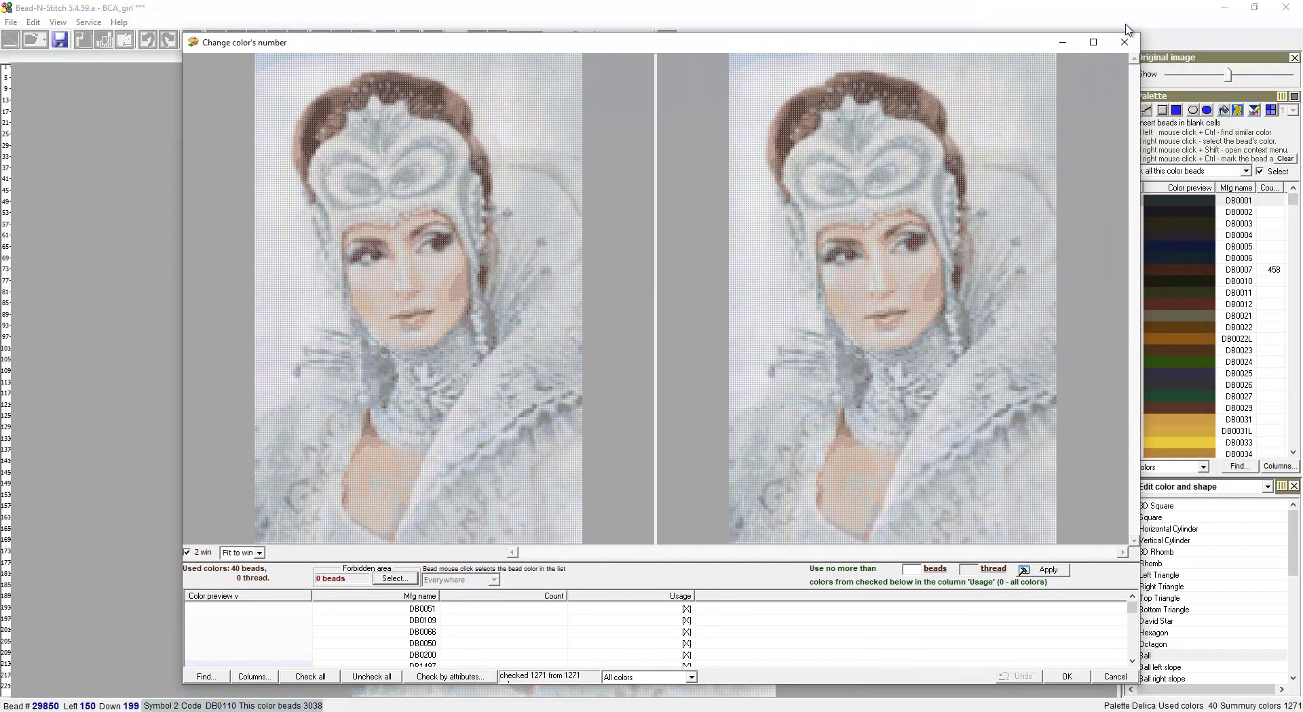
pyautogui.click(1093, 42)
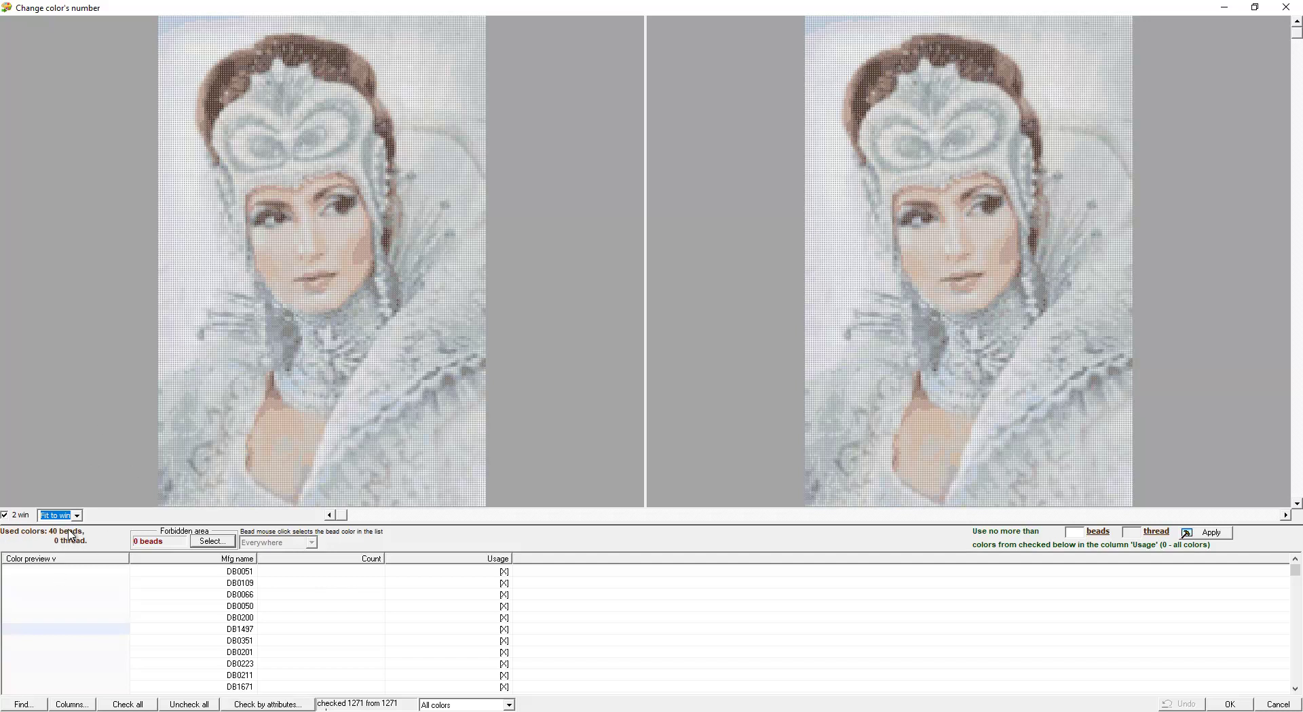
pyautogui.click(1084, 535)
pyautogui.write('20')
pyautogui.click(1211, 533)
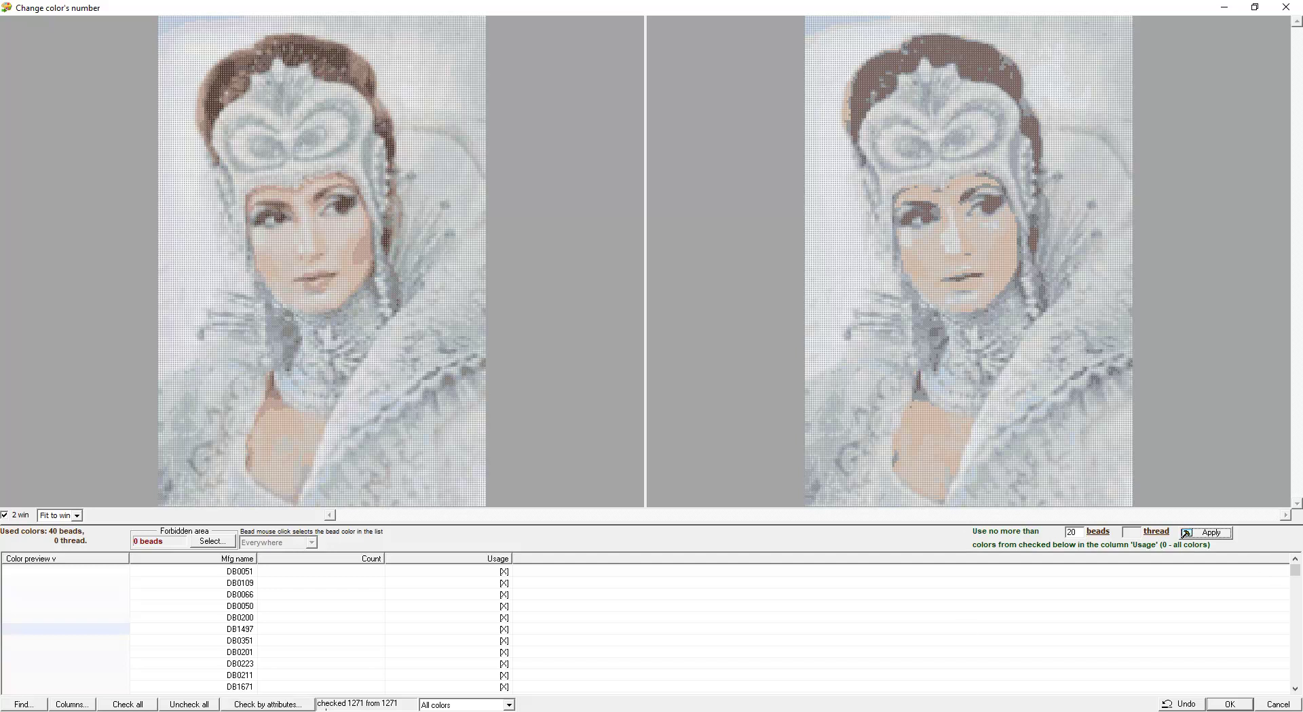
pyautogui.click(1186, 706)
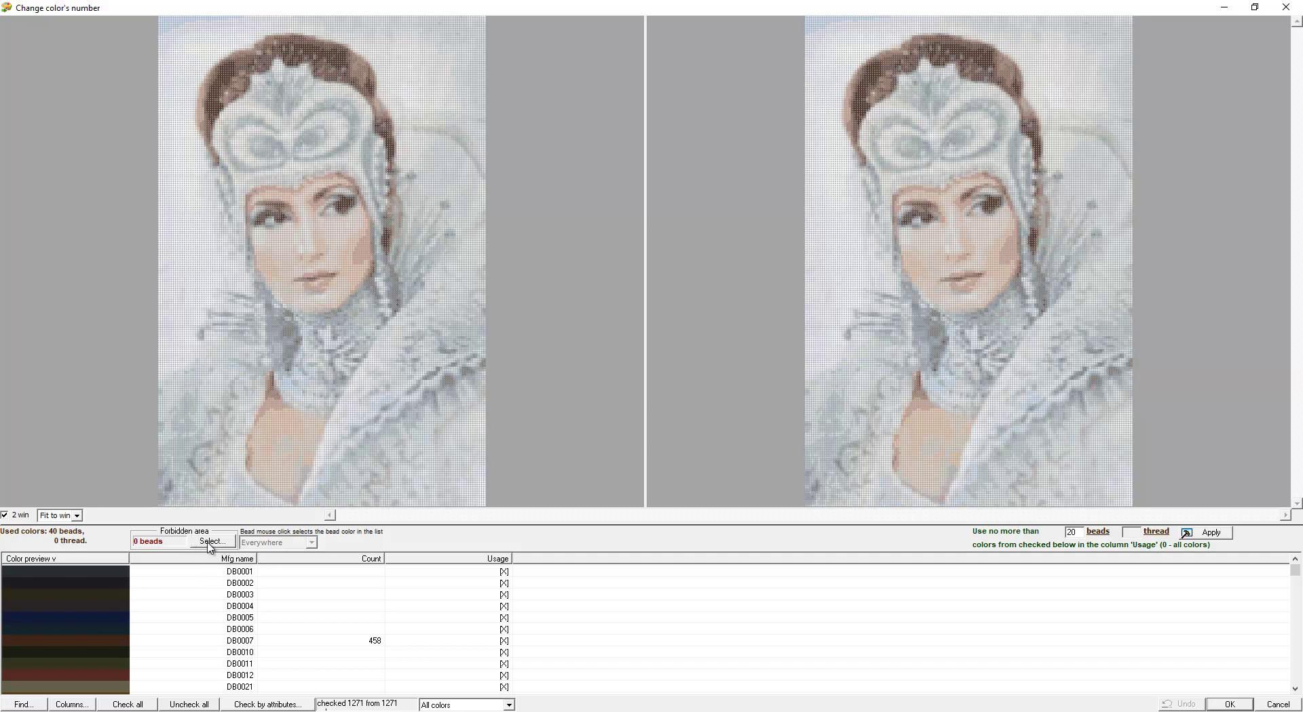
# Mark ovals over the face and headdress as the forbidden area (12,781 beads)
pyautogui.click(210, 542)
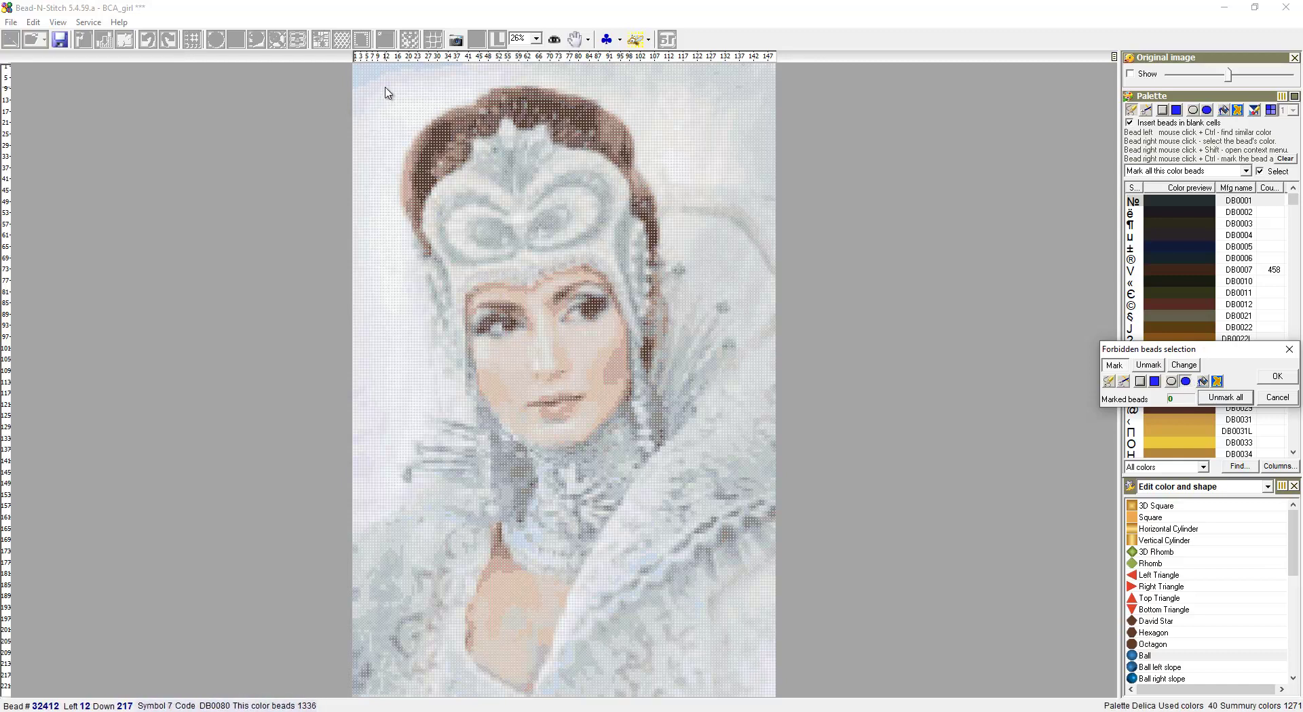
pyautogui.moveTo(375, 102)
pyautogui.mouseDown()
pyautogui.moveTo(528, 323)
pyautogui.moveTo(708, 476)
pyautogui.mouseUp()
pyautogui.moveTo(421, 92); pyautogui.dragTo(577, 200)
pyautogui.moveTo(398, 122); pyautogui.dragTo(445, 175)
pyautogui.moveTo(513, 68)
pyautogui.mouseDown()
pyautogui.moveTo(595, 132)
pyautogui.moveTo(521, 78)
pyautogui.mouseUp()
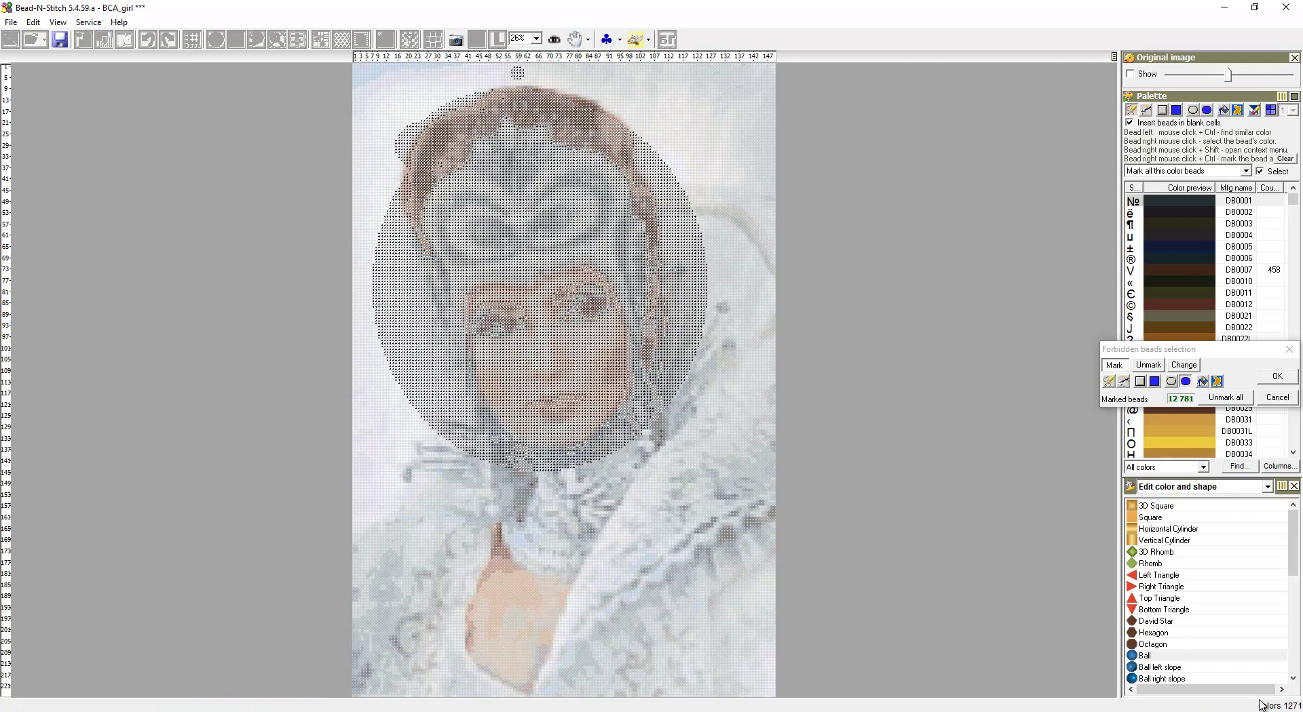
# Apply the 20-colour reduction only outside the forbidden face area and keep it
pyautogui.click(1276, 378)
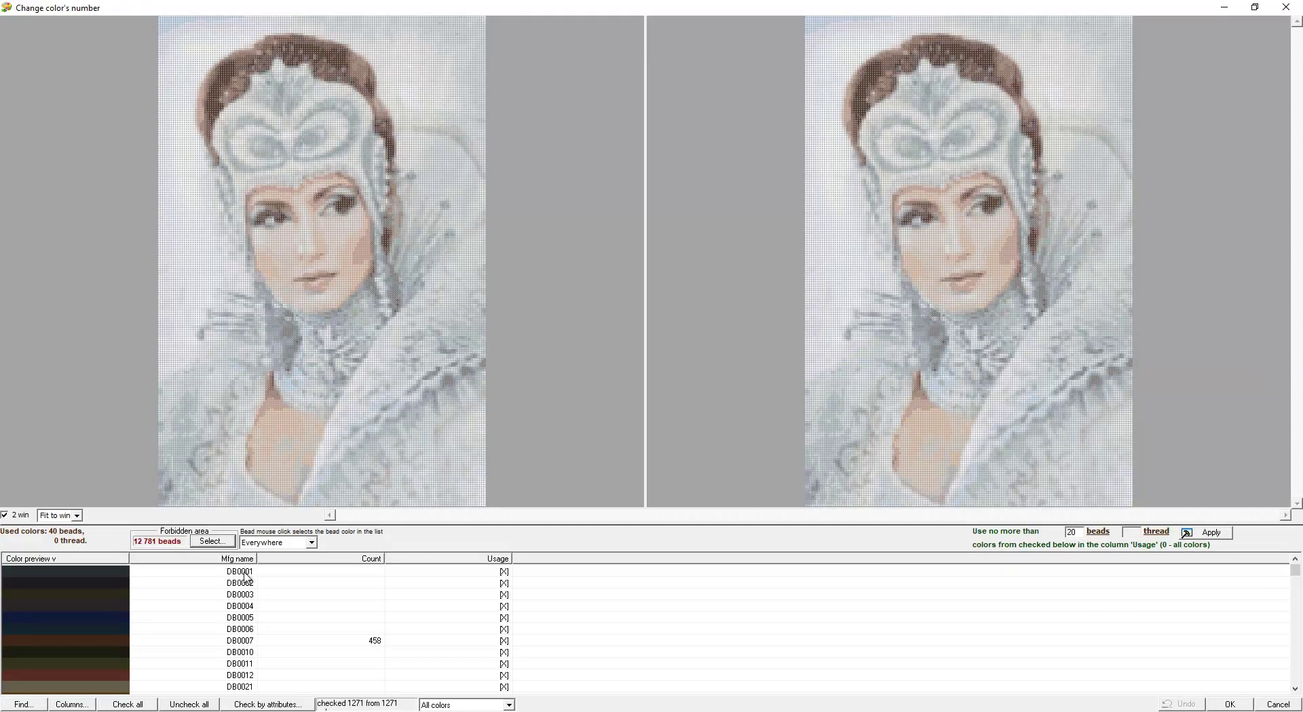
pyautogui.click(312, 546)
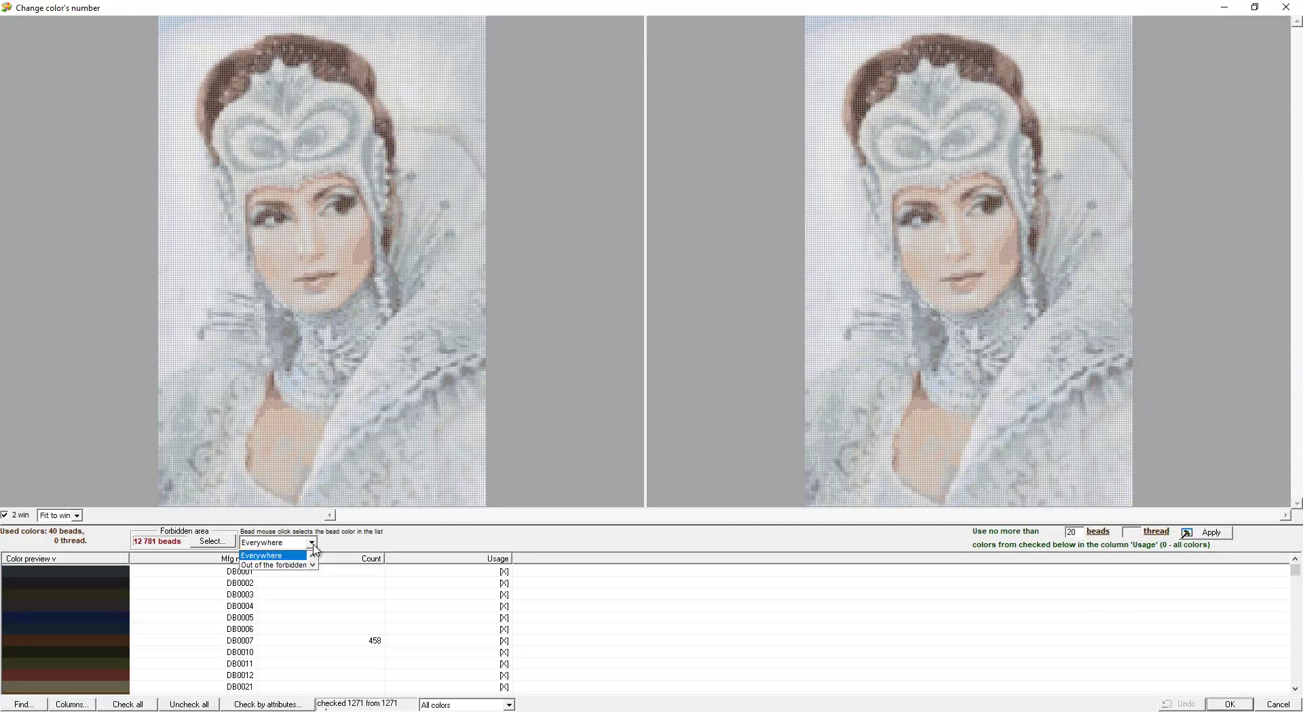
pyautogui.scroll(-1, 278, 563)
pyautogui.click(275, 565)
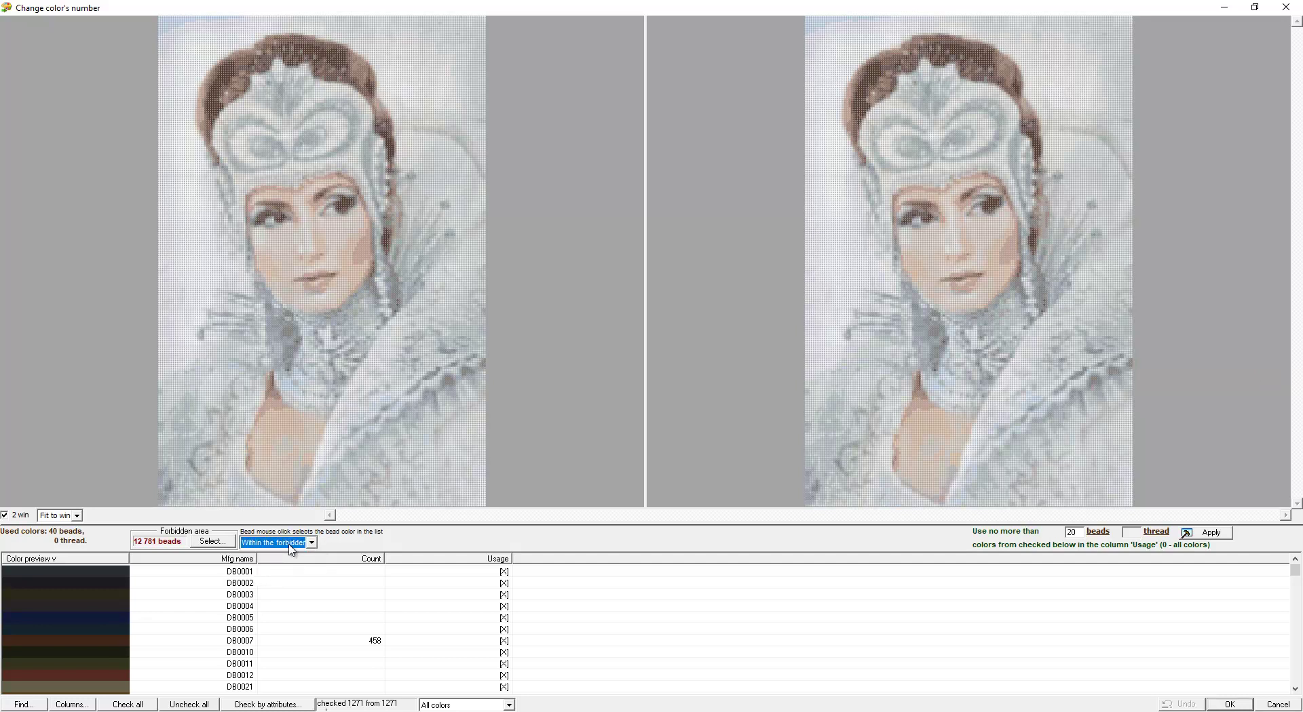
pyautogui.click(312, 544)
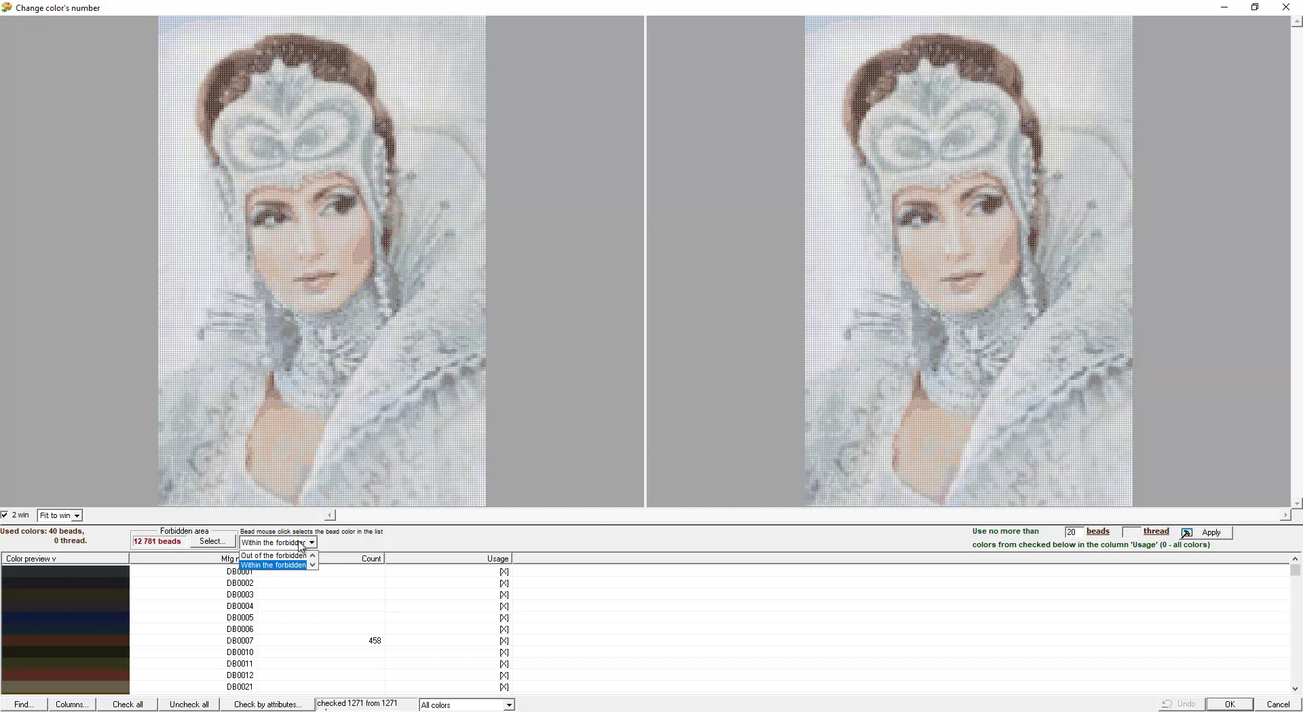
pyautogui.click(276, 557)
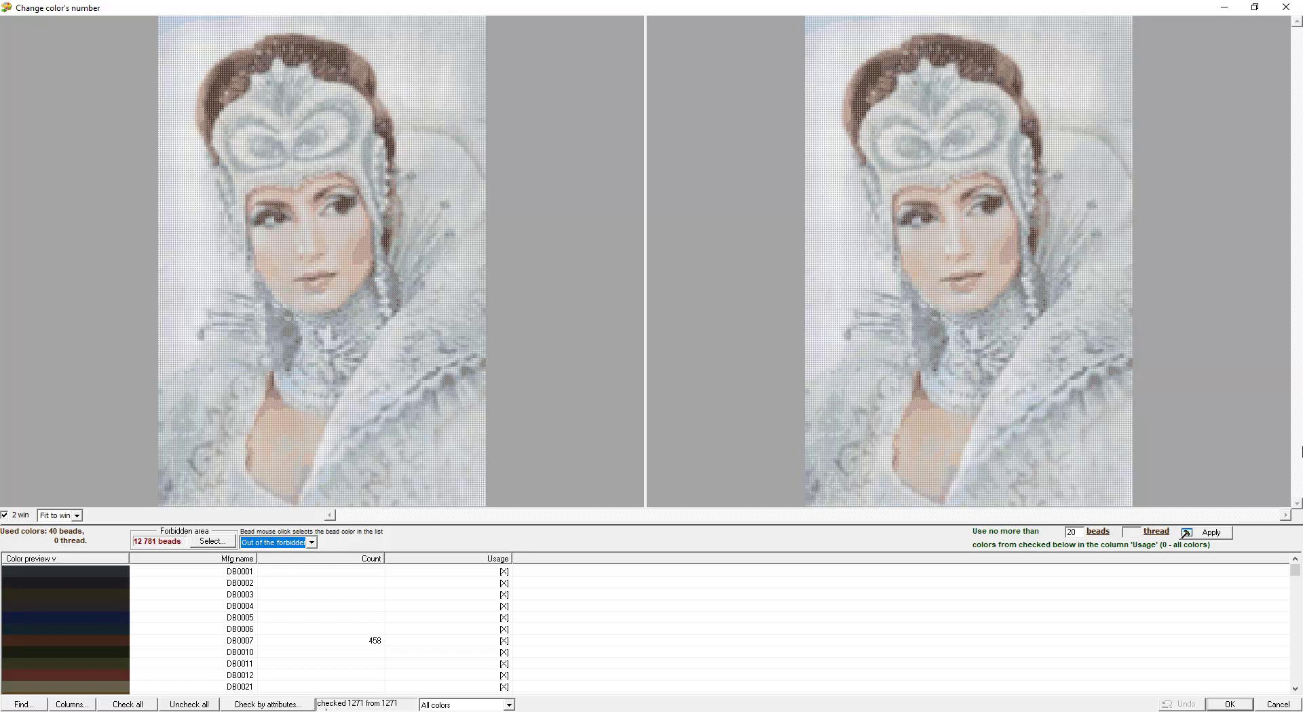
pyautogui.click(1217, 536)
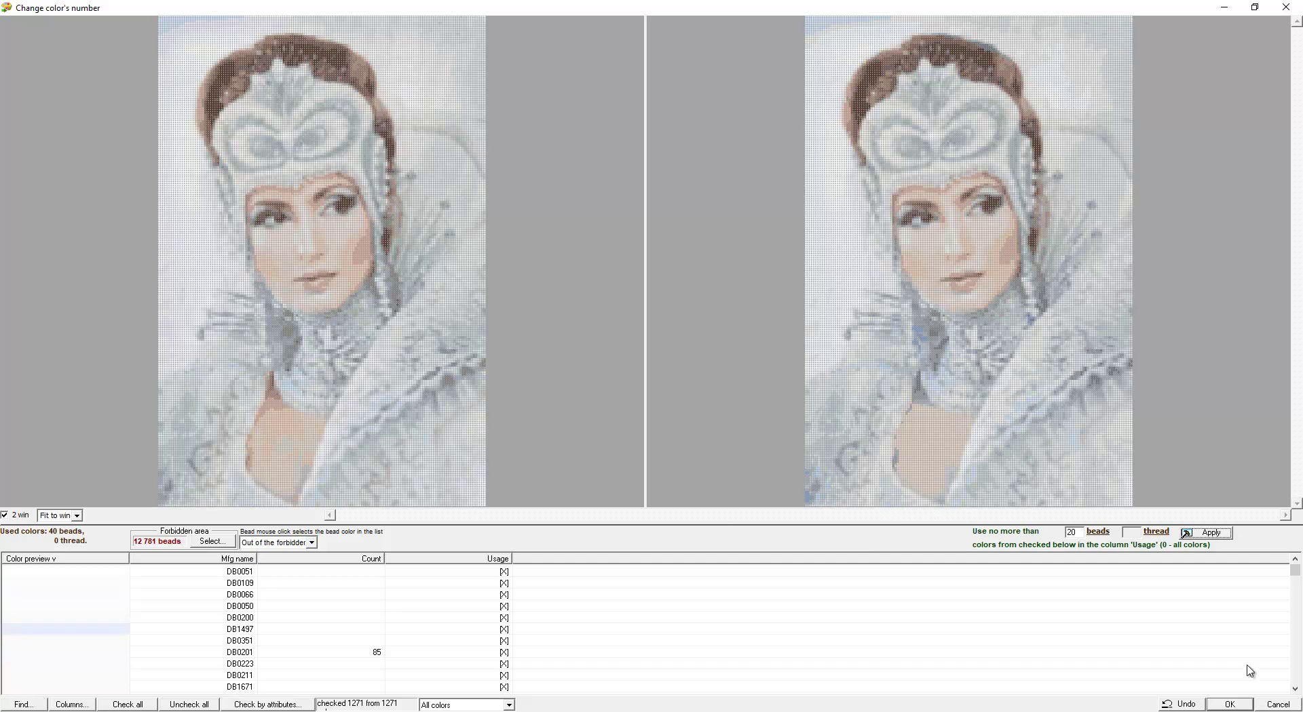
pyautogui.click(1230, 705)
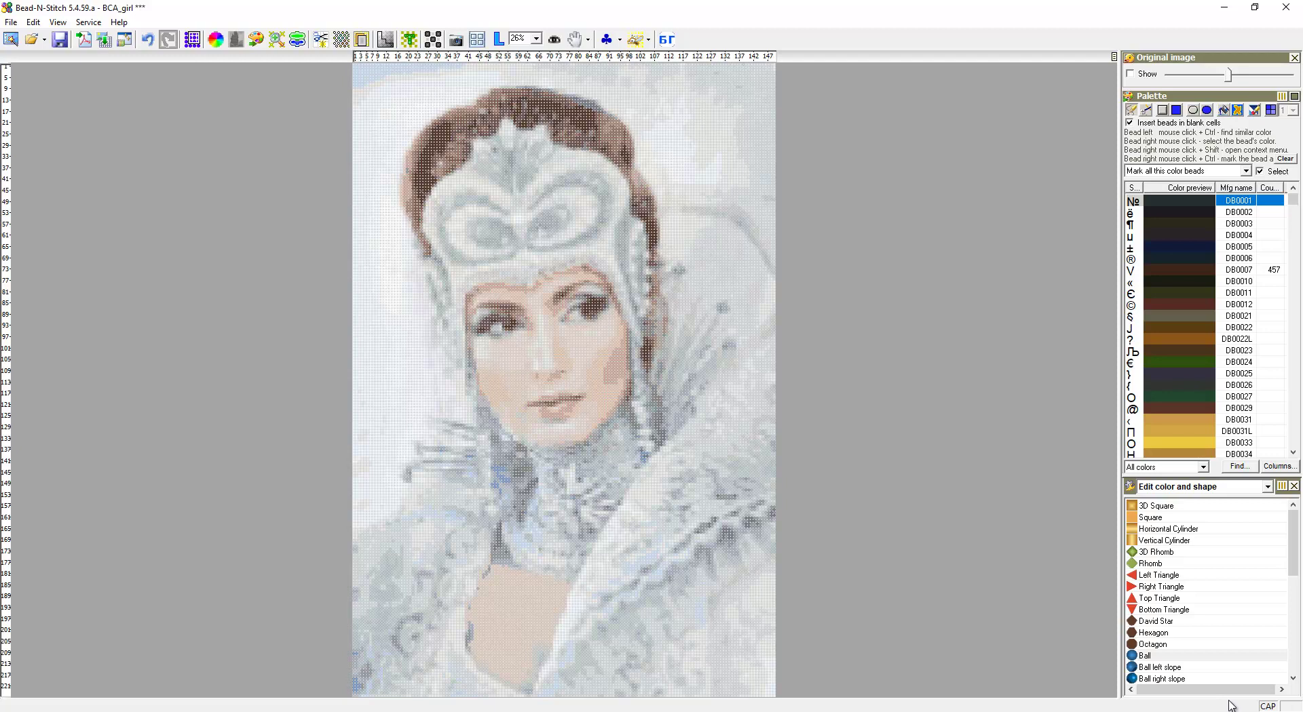
# Open Remove separated beads and highlight DB1598's 301 isolated beads
pyautogui.click(32, 22)
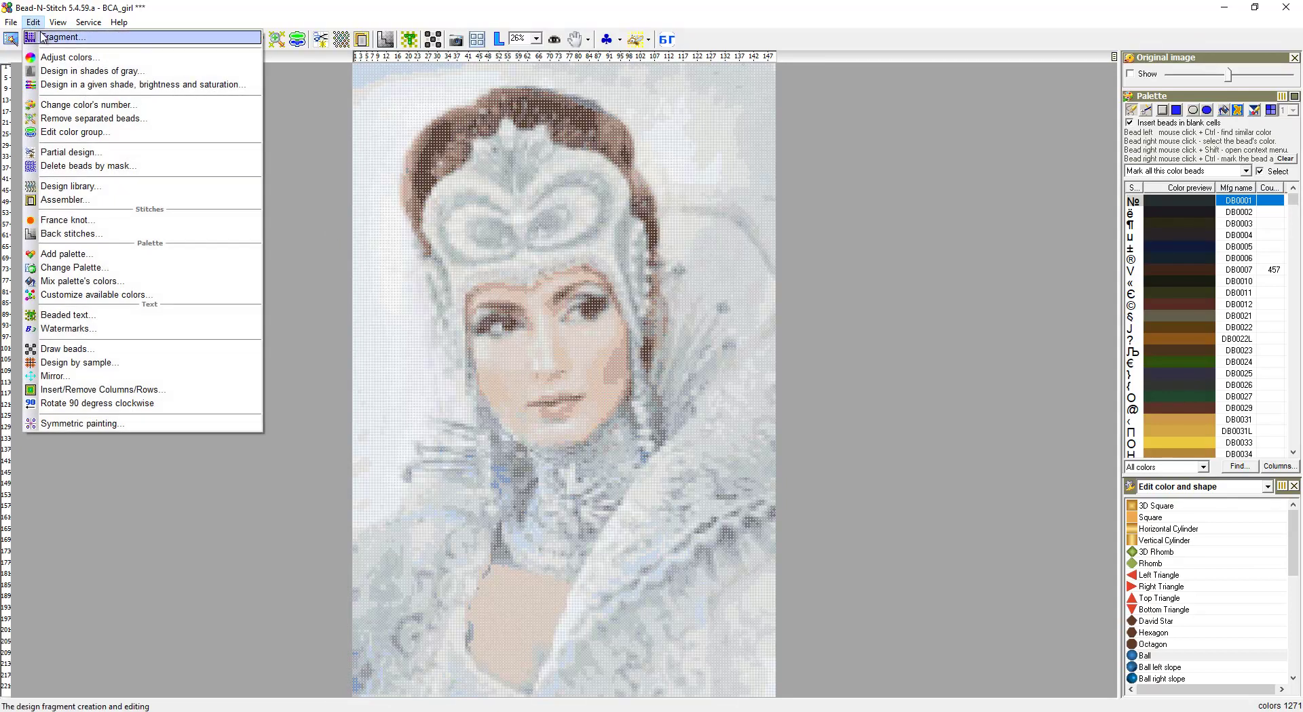
pyautogui.click(75, 118)
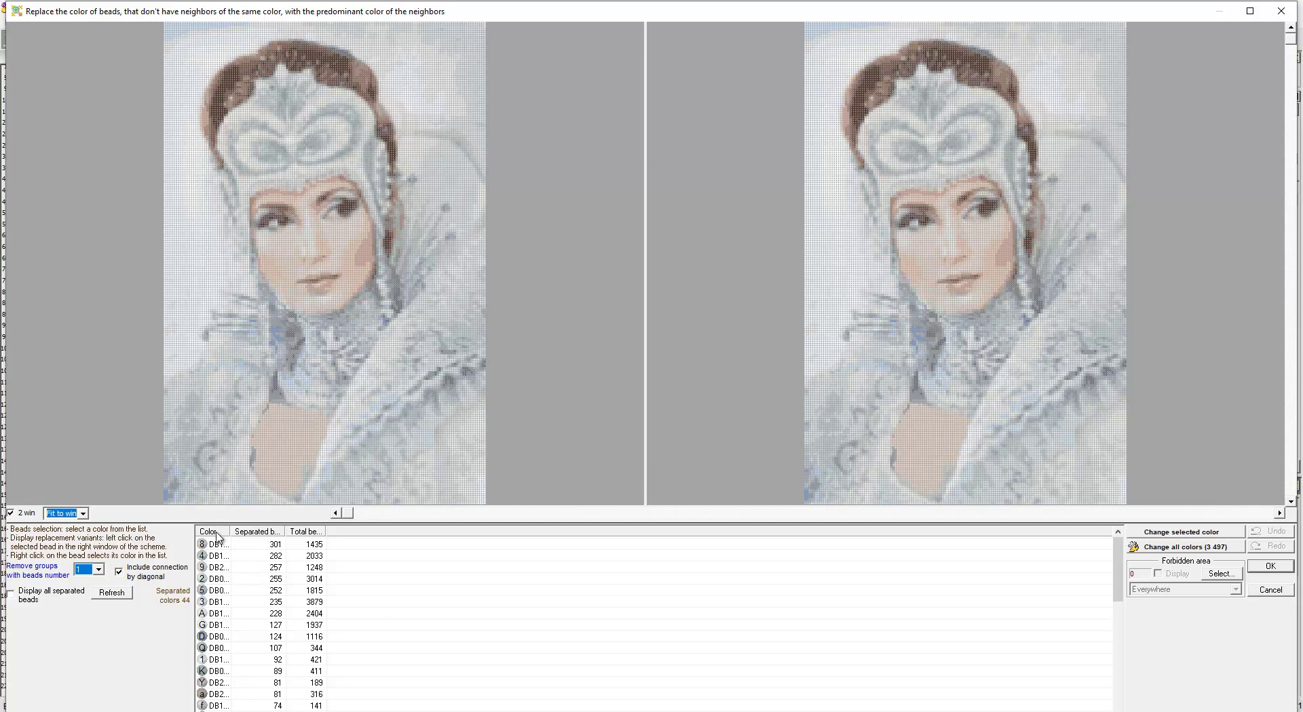
pyautogui.moveTo(230, 531); pyautogui.dragTo(365, 531)
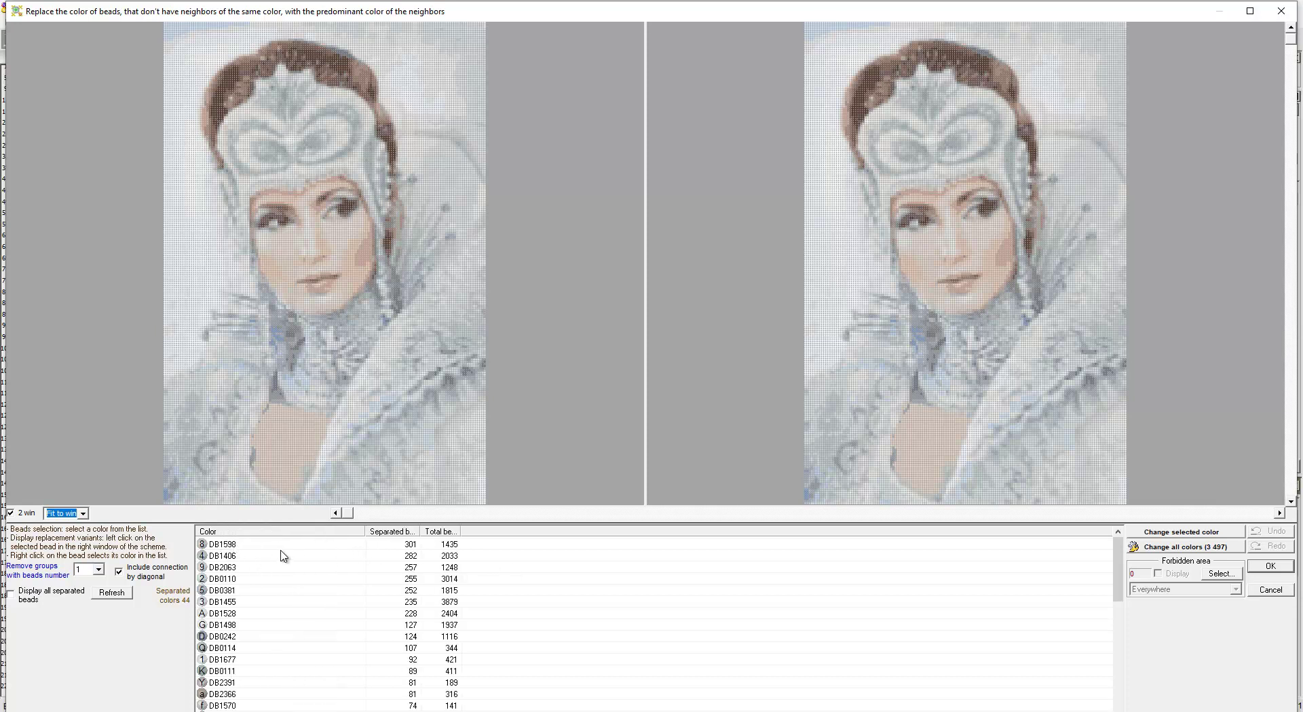
pyautogui.click(255, 546)
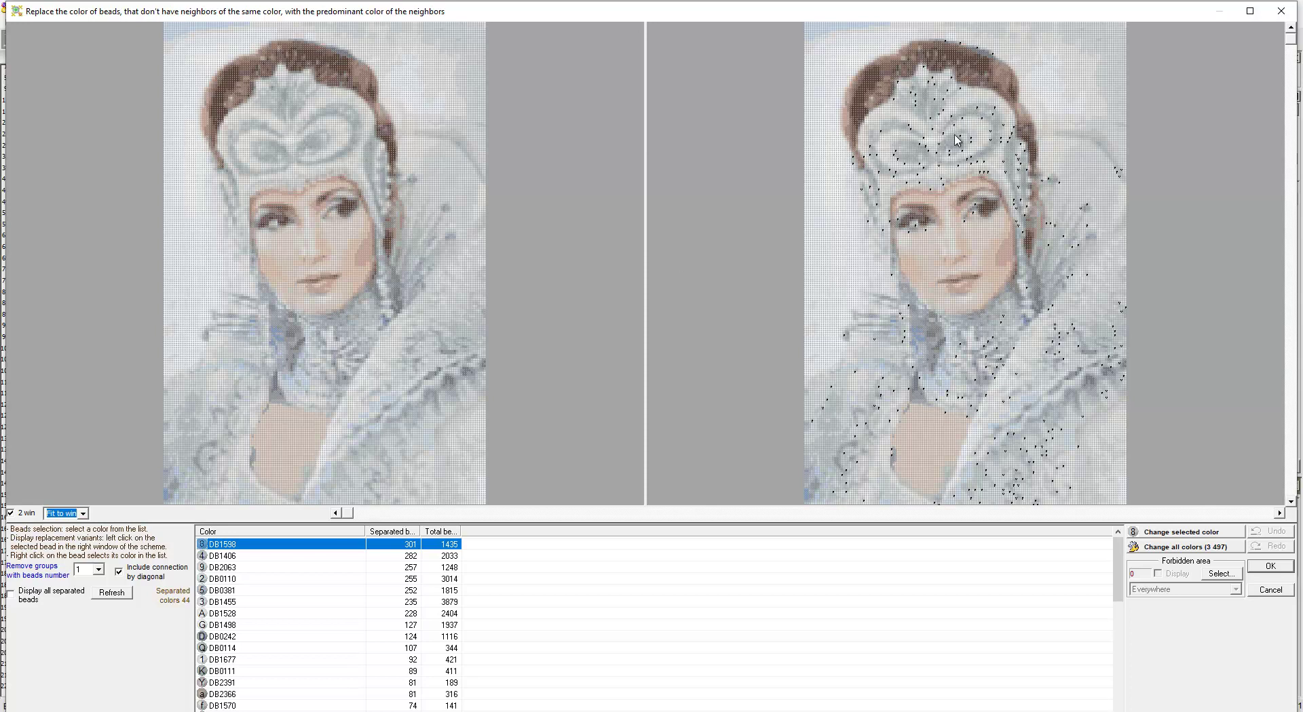
# At 75% zoom, recolour DB1598's isolated beads with their neighbours' predominant colour
pyautogui.click(83, 514)
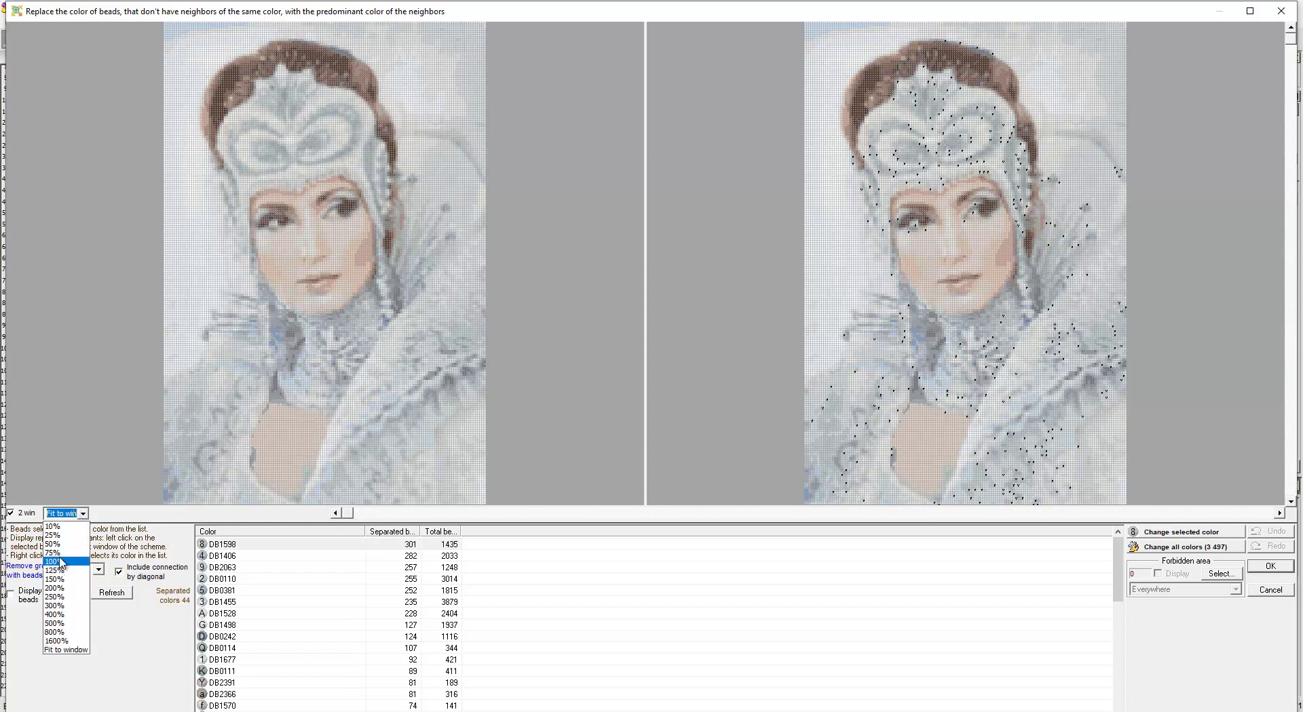
pyautogui.click(58, 553)
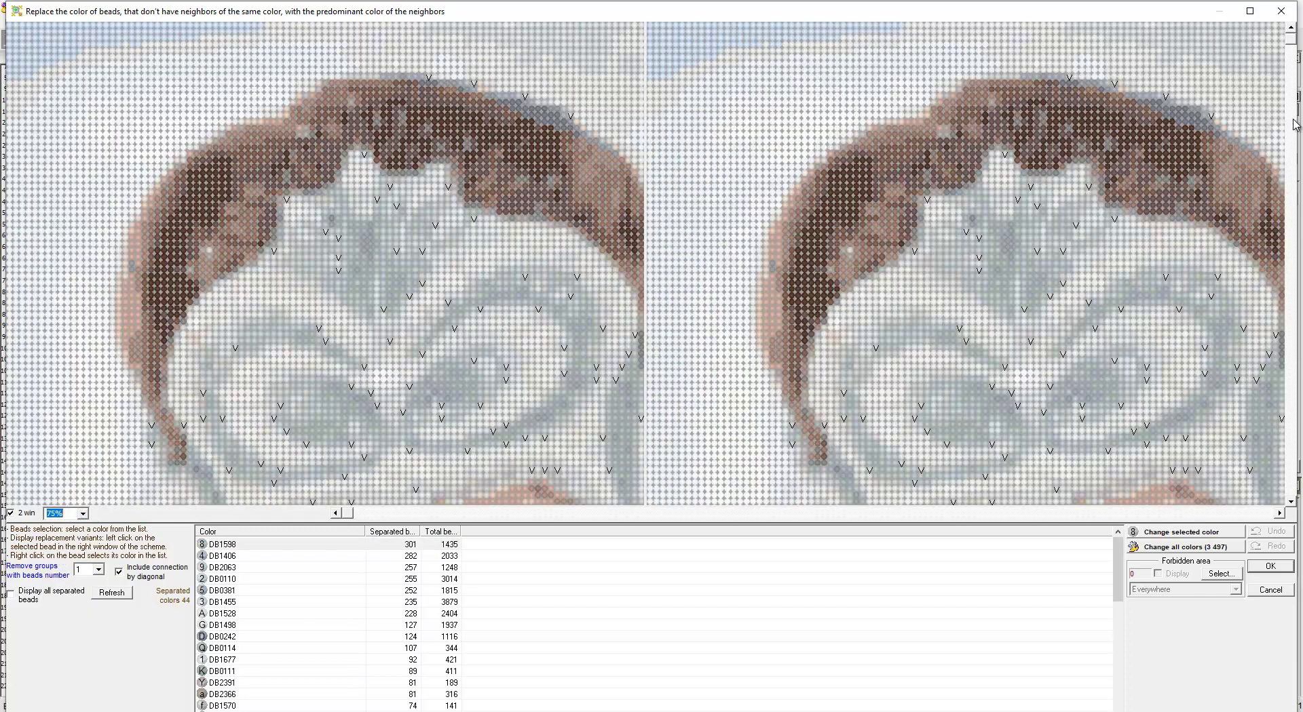
pyautogui.click(1291, 43)
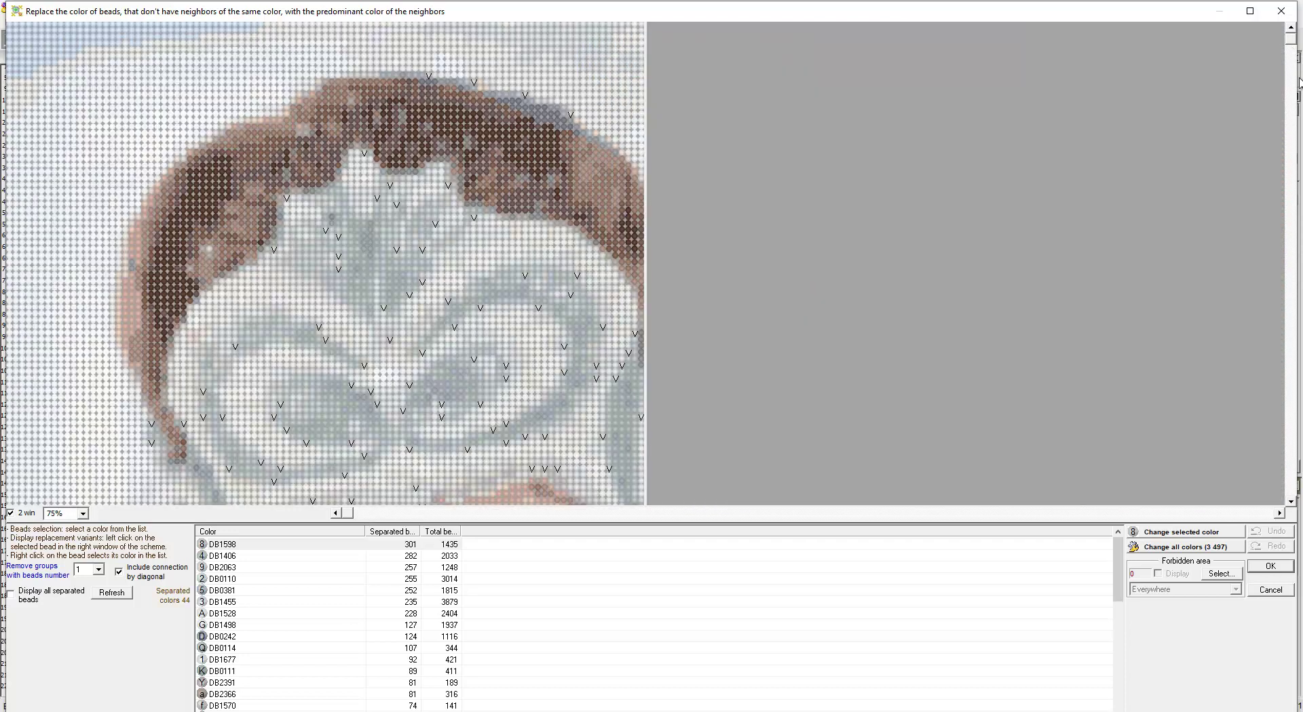
pyautogui.moveTo(1292, 47); pyautogui.dragTo(1298, 173)
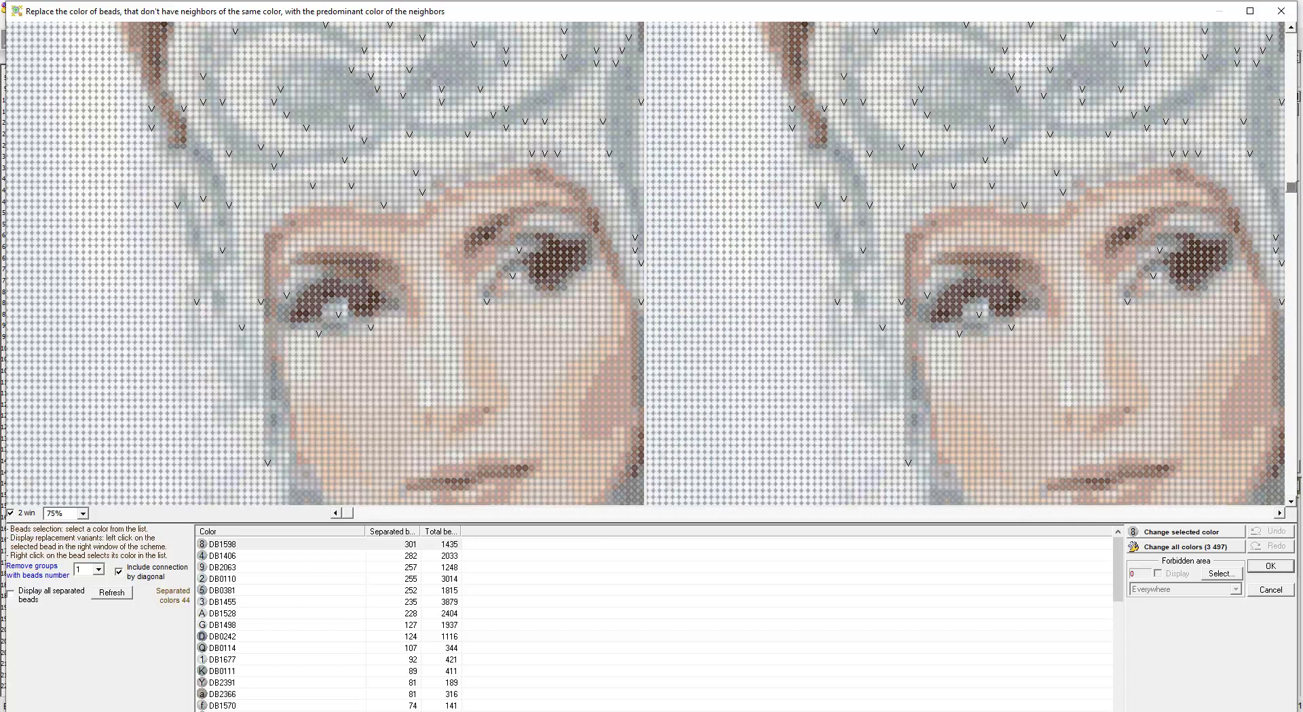
pyautogui.click(429, 544)
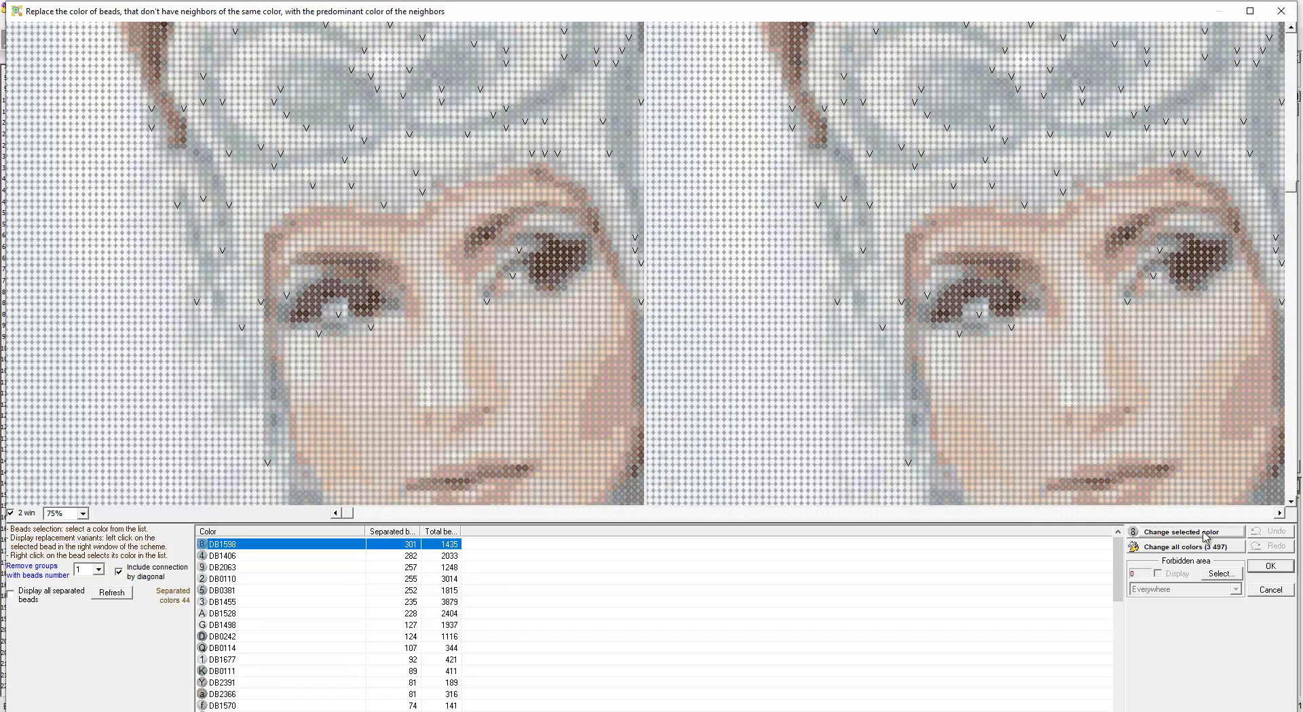
pyautogui.click(1160, 536)
pyautogui.click(1157, 531)
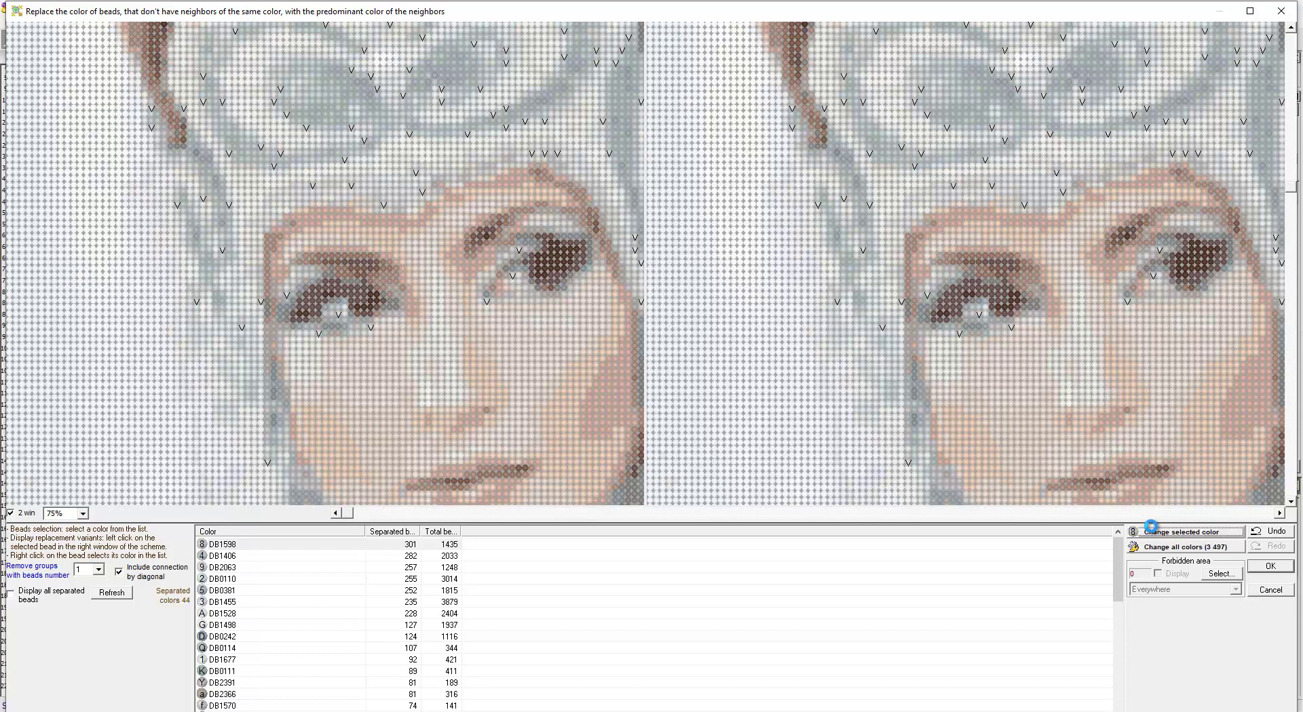
# Refresh isolated-bead counts, fit the view, mark DB2063, then recolour lone beads of all colours
pyautogui.click(1151, 529)
pyautogui.click(1155, 534)
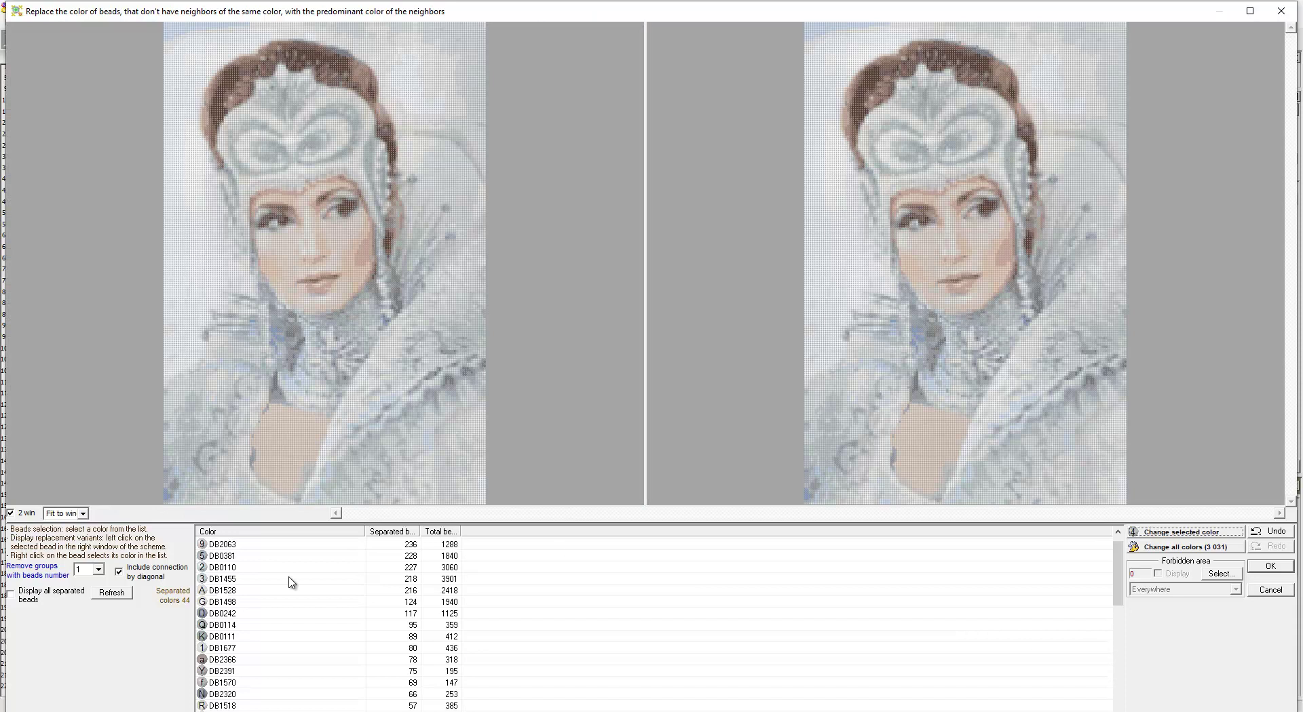
pyautogui.click(224, 547)
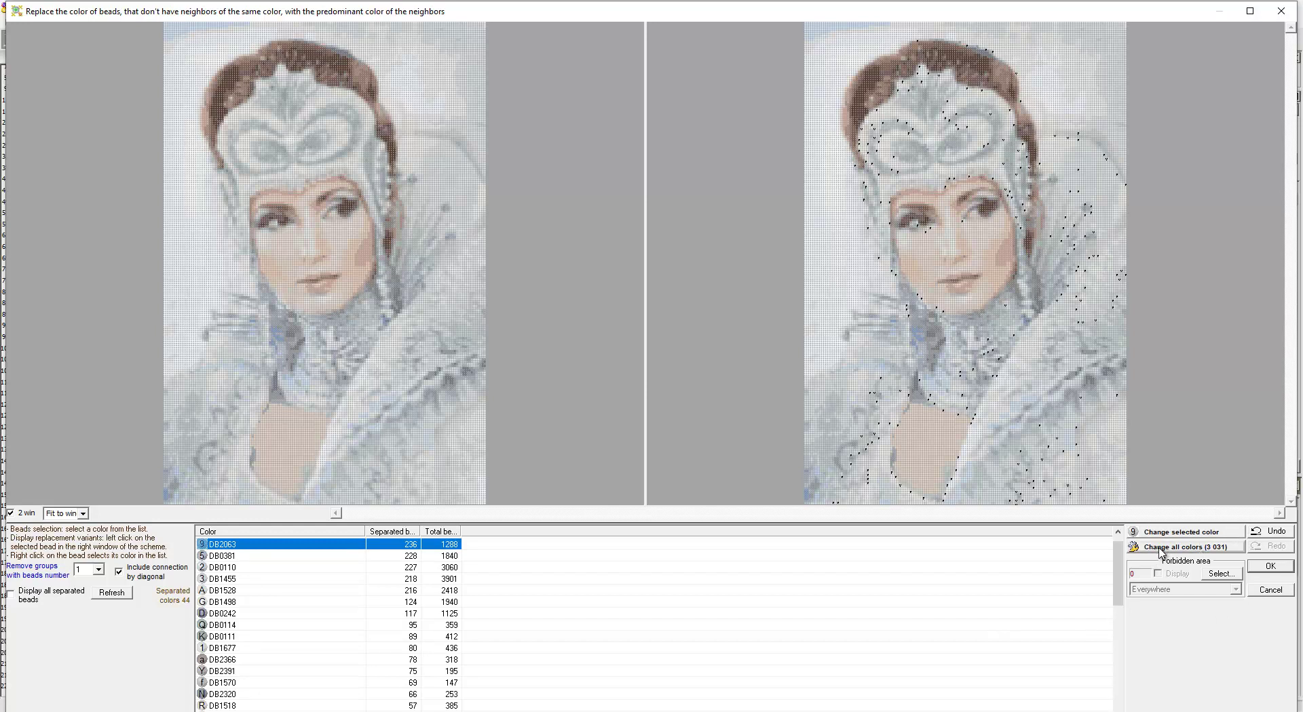
pyautogui.click(1163, 553)
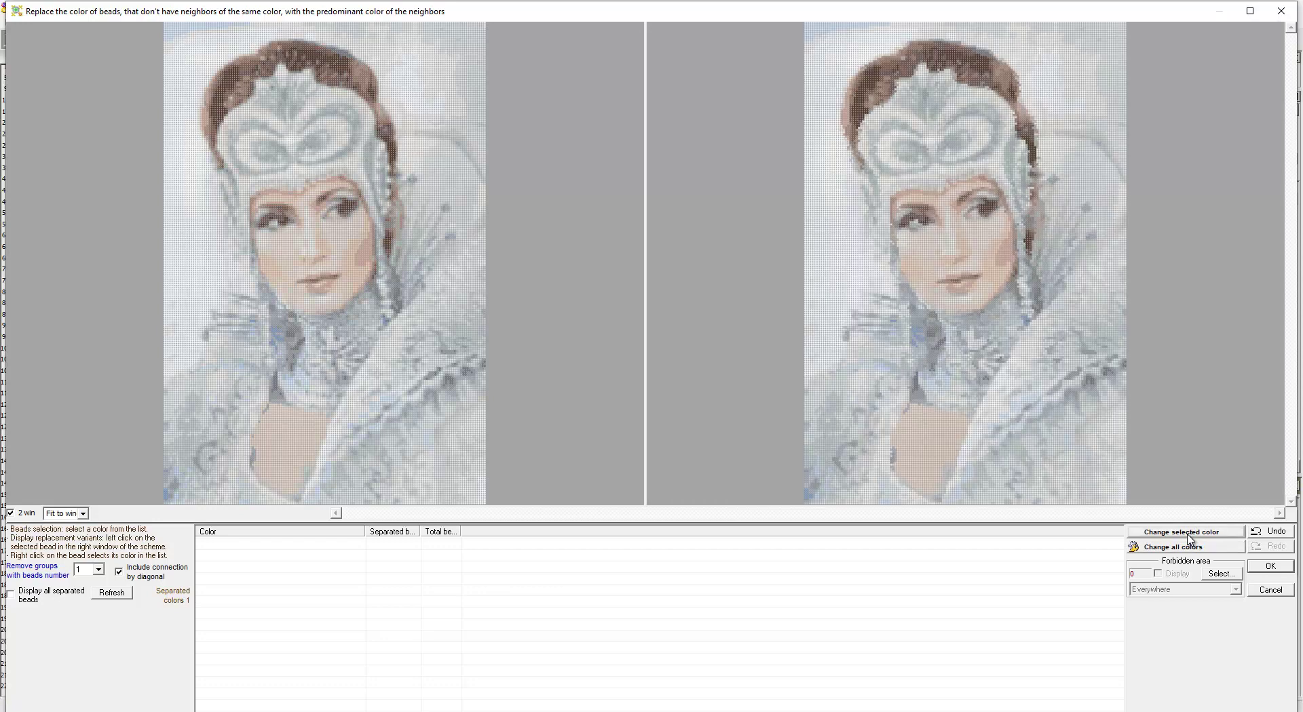
# Accept the isolated-bead cleanup and filter the palette to 'Used colors'
pyautogui.click(1271, 567)
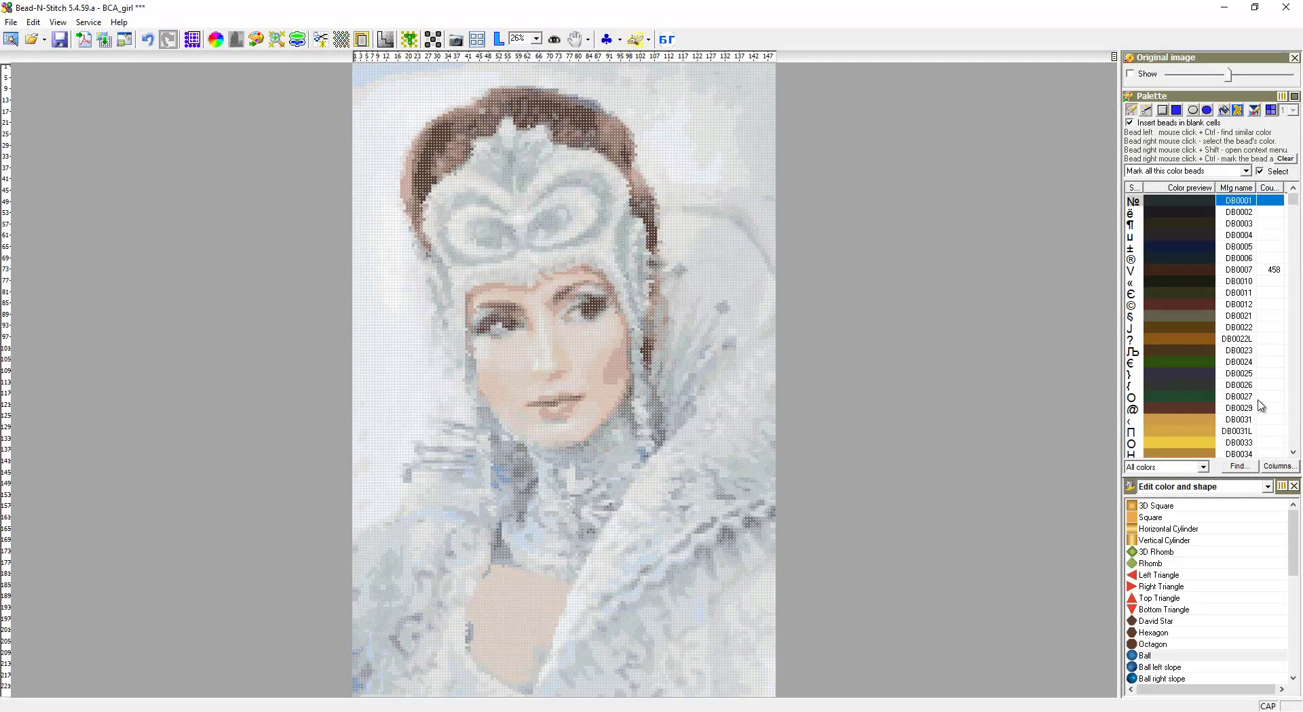
pyautogui.click(1203, 468)
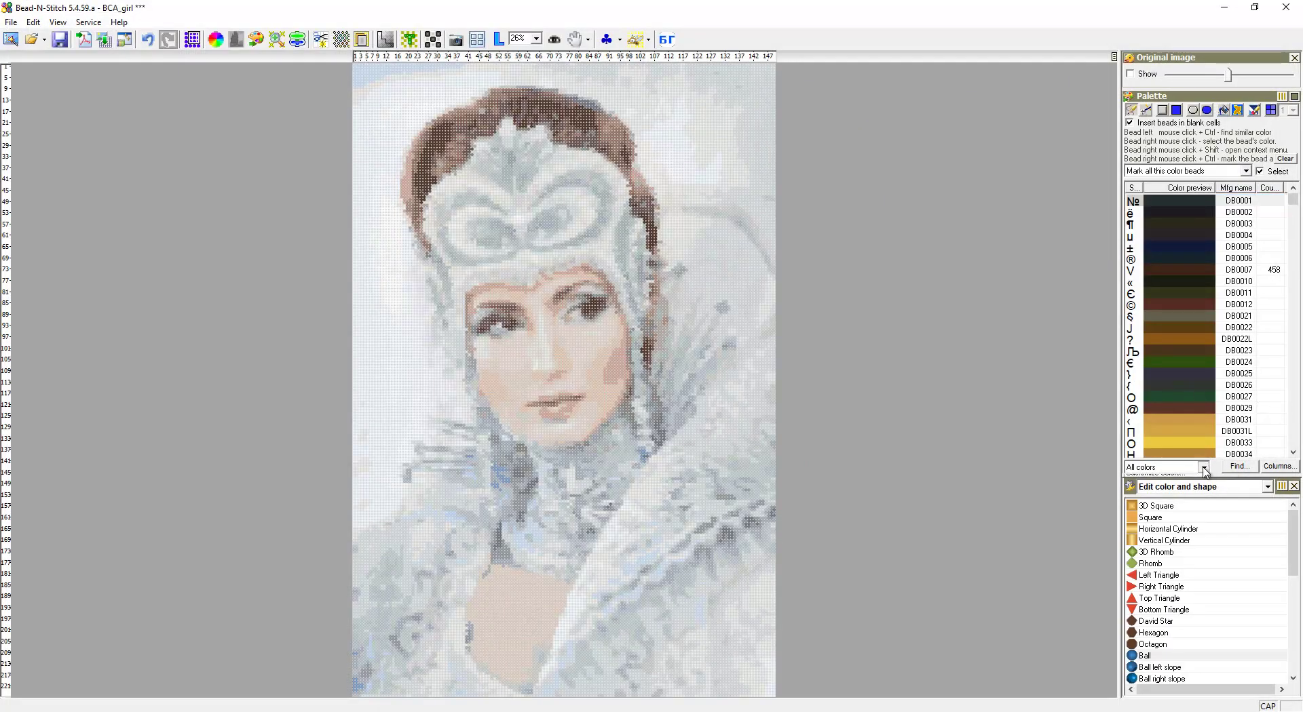
pyautogui.click(1172, 480)
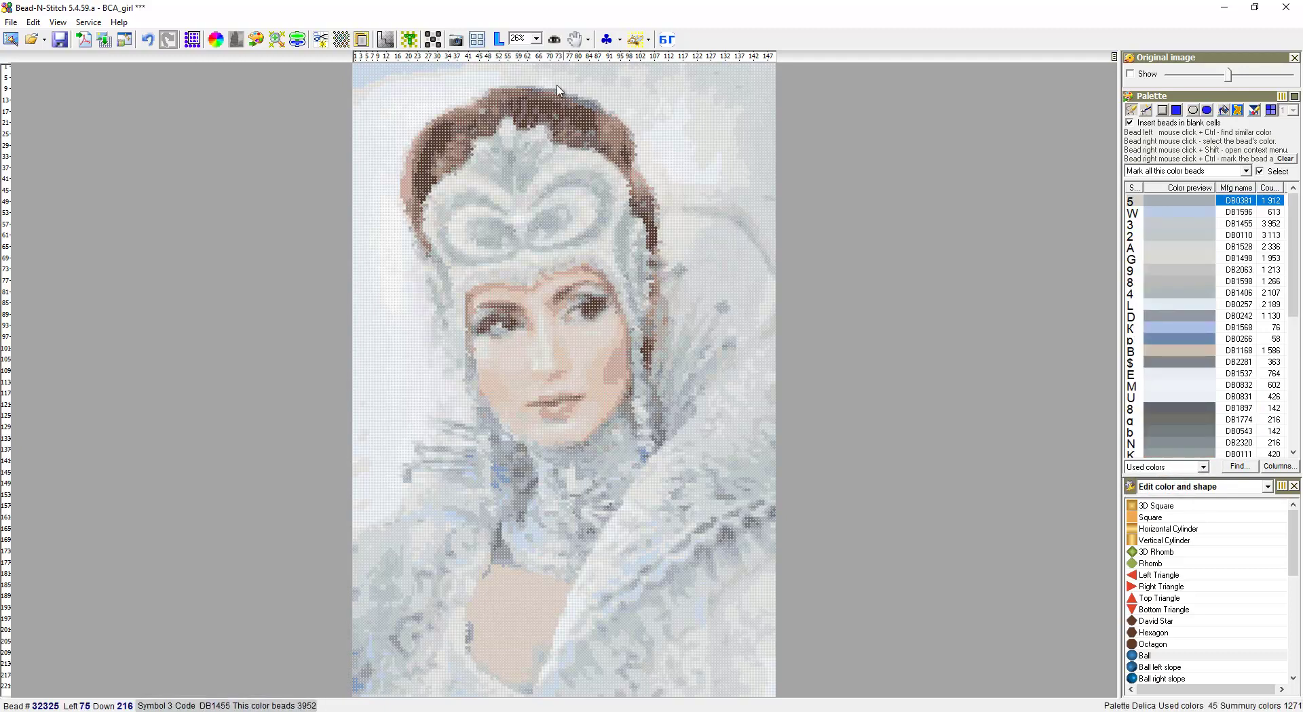
# Apply the default Arial symbol set to the pattern's colours through Customize symbols
pyautogui.click(619, 39)
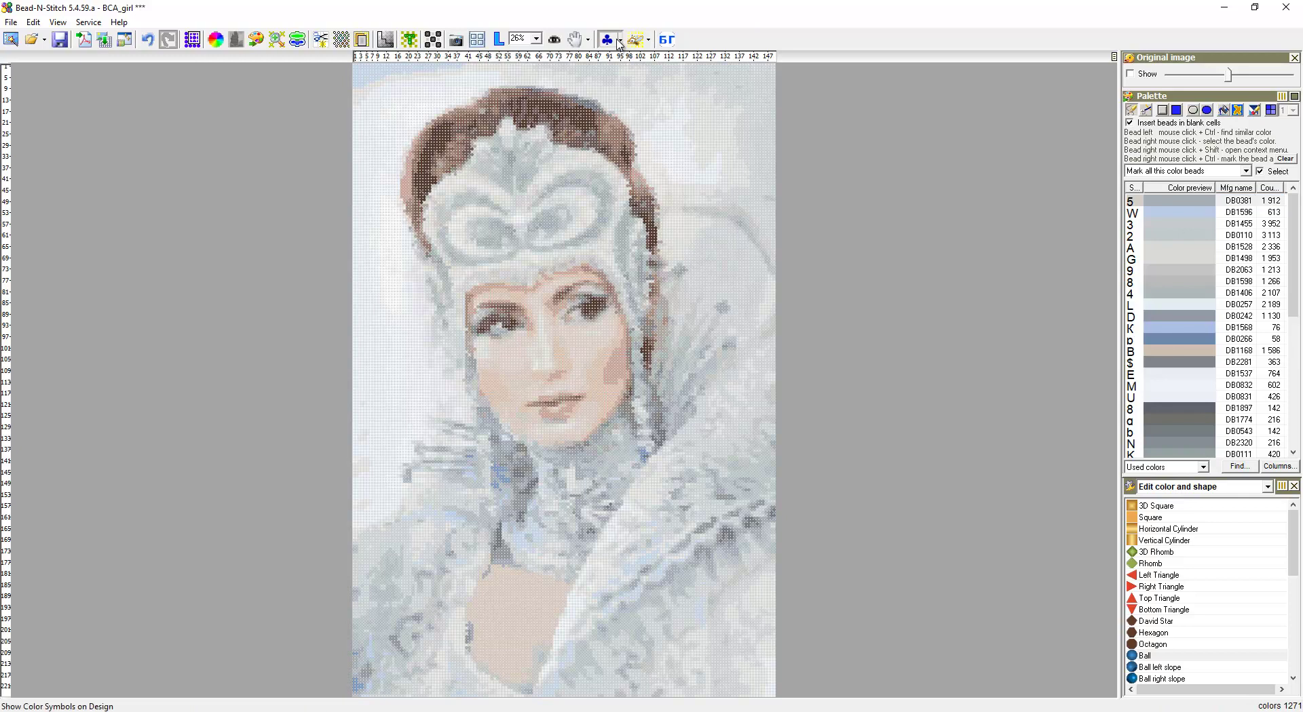
pyautogui.click(660, 156)
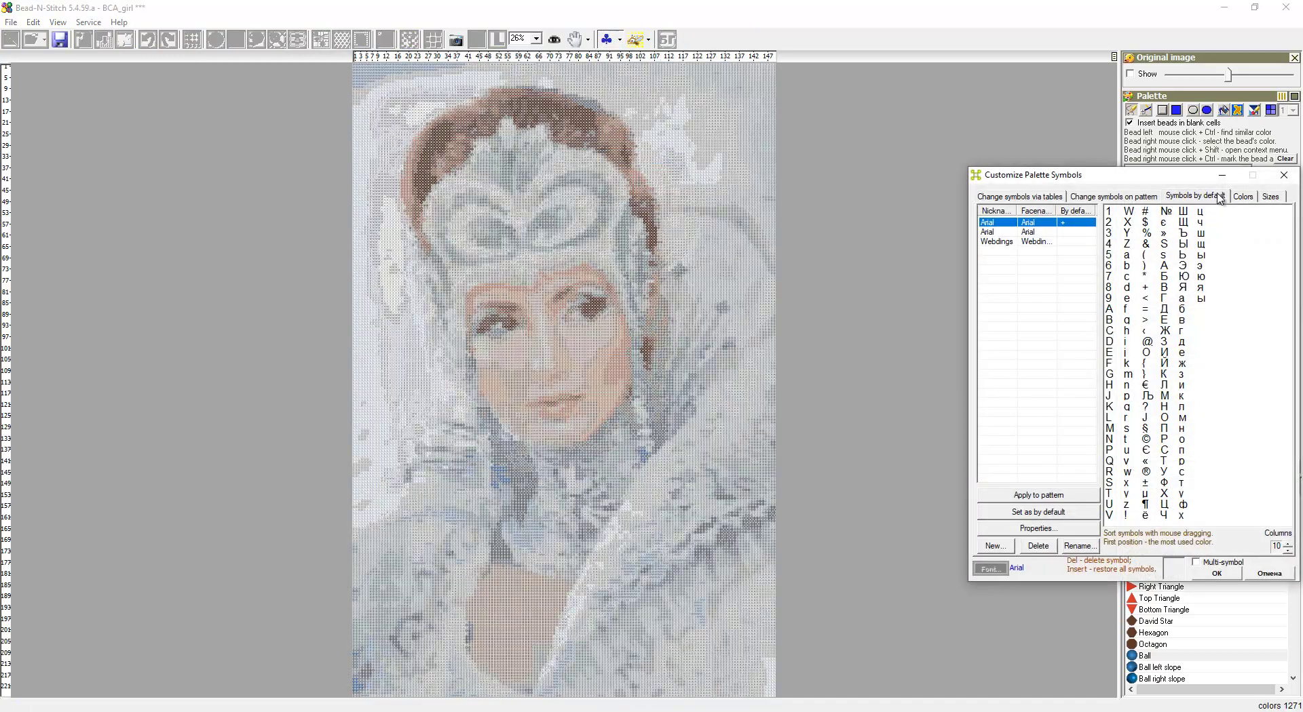
pyautogui.click(987, 230)
pyautogui.click(1021, 494)
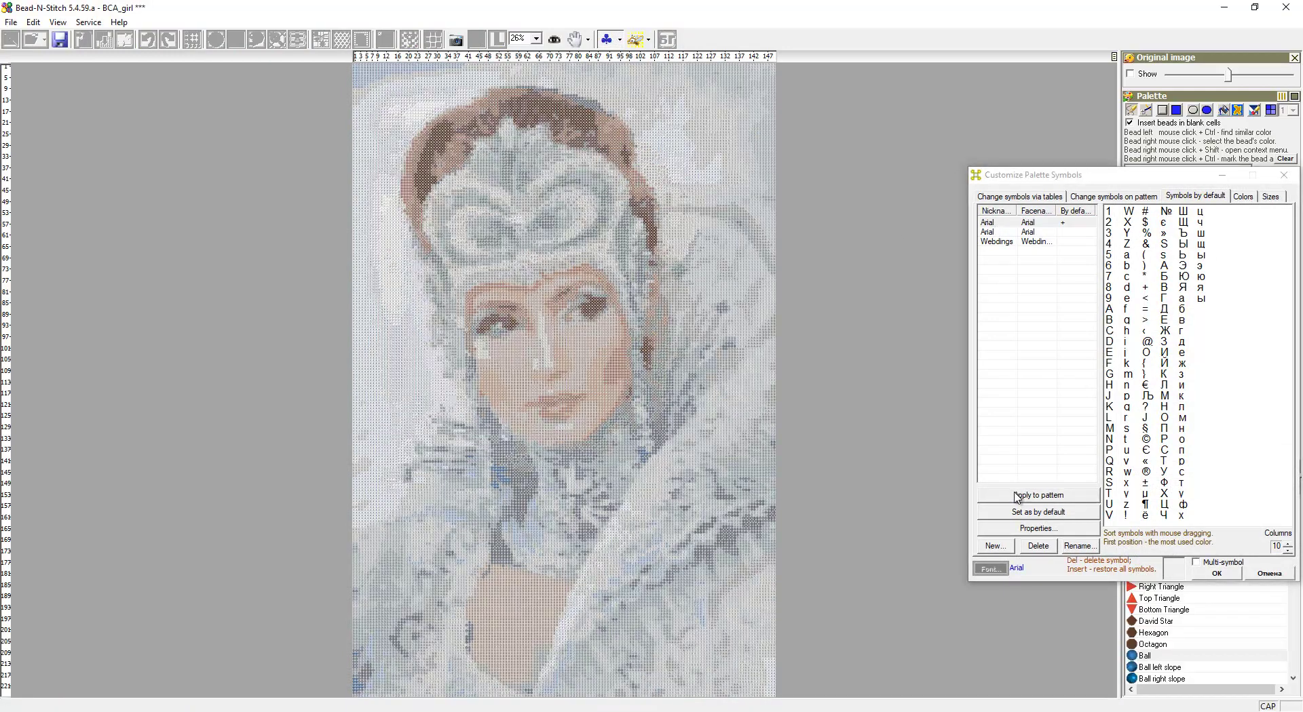
pyautogui.click(1208, 575)
pyautogui.click(1217, 575)
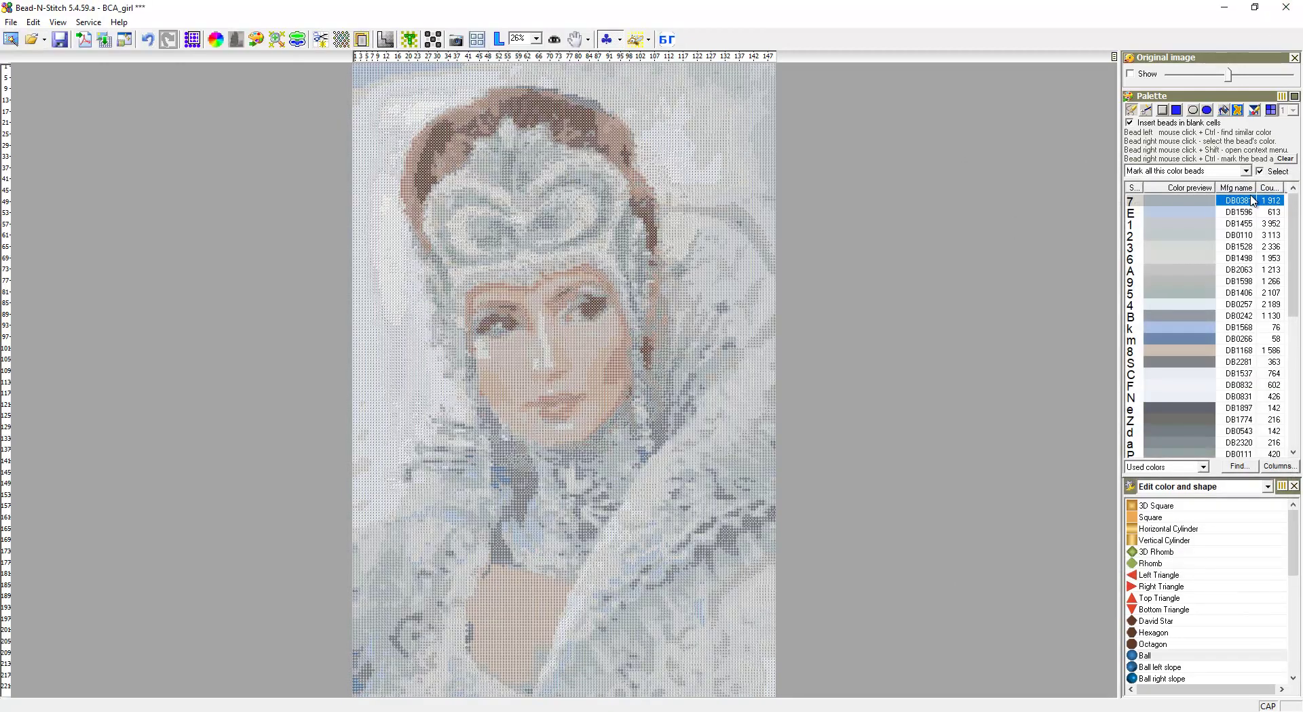
# Sort the palette by Count descending, zoom the design to 100%, and scroll down to the face
pyautogui.click(1273, 201)
pyautogui.click(1274, 190)
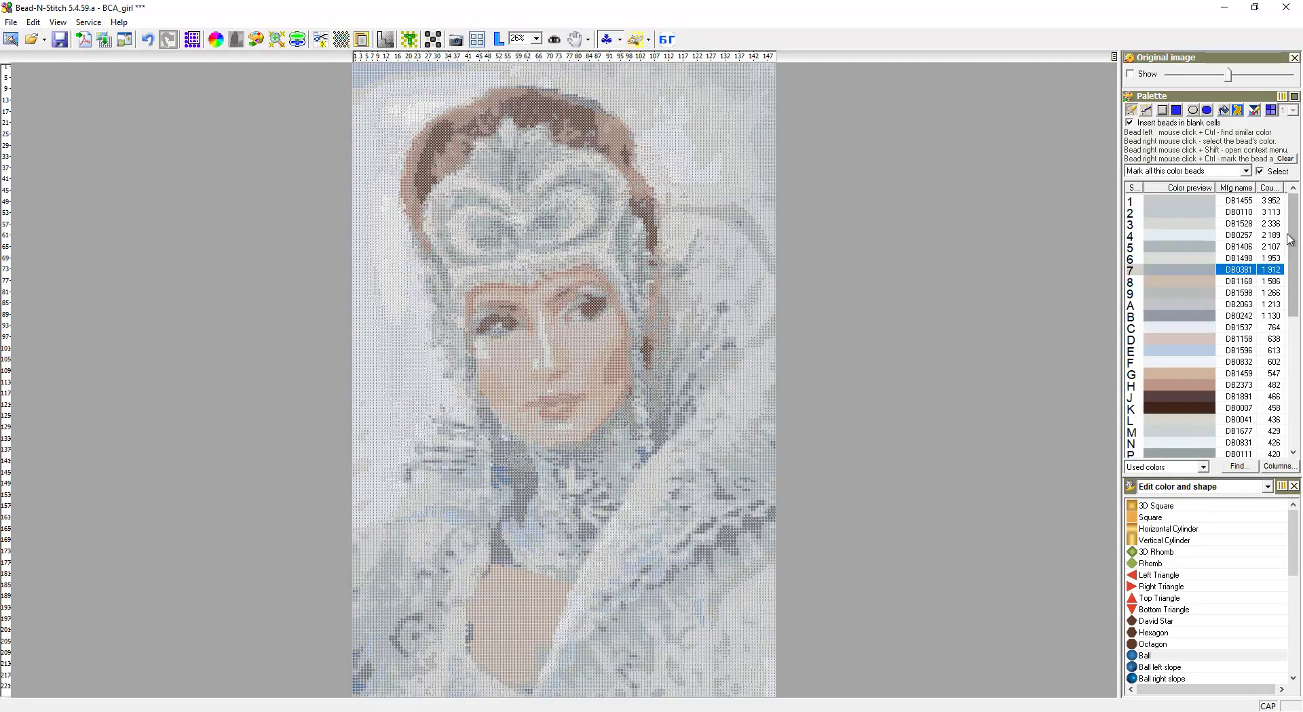
pyautogui.click(536, 39)
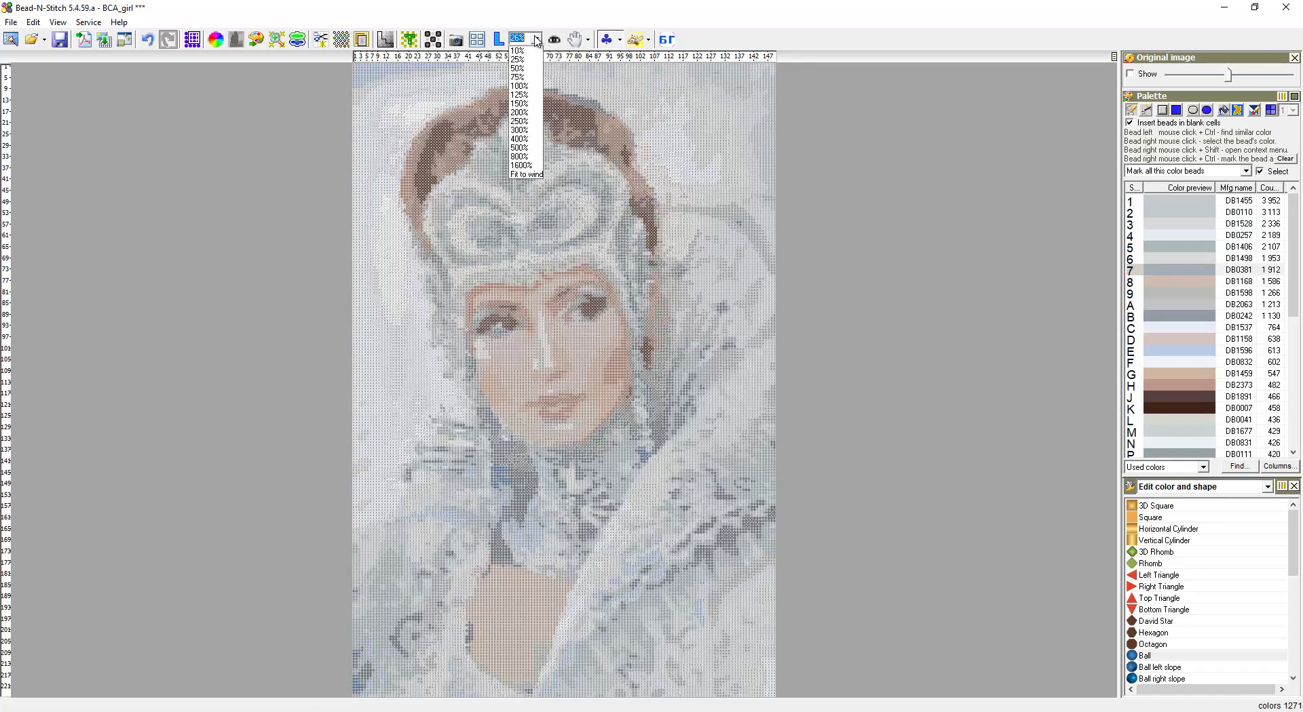
pyautogui.click(520, 85)
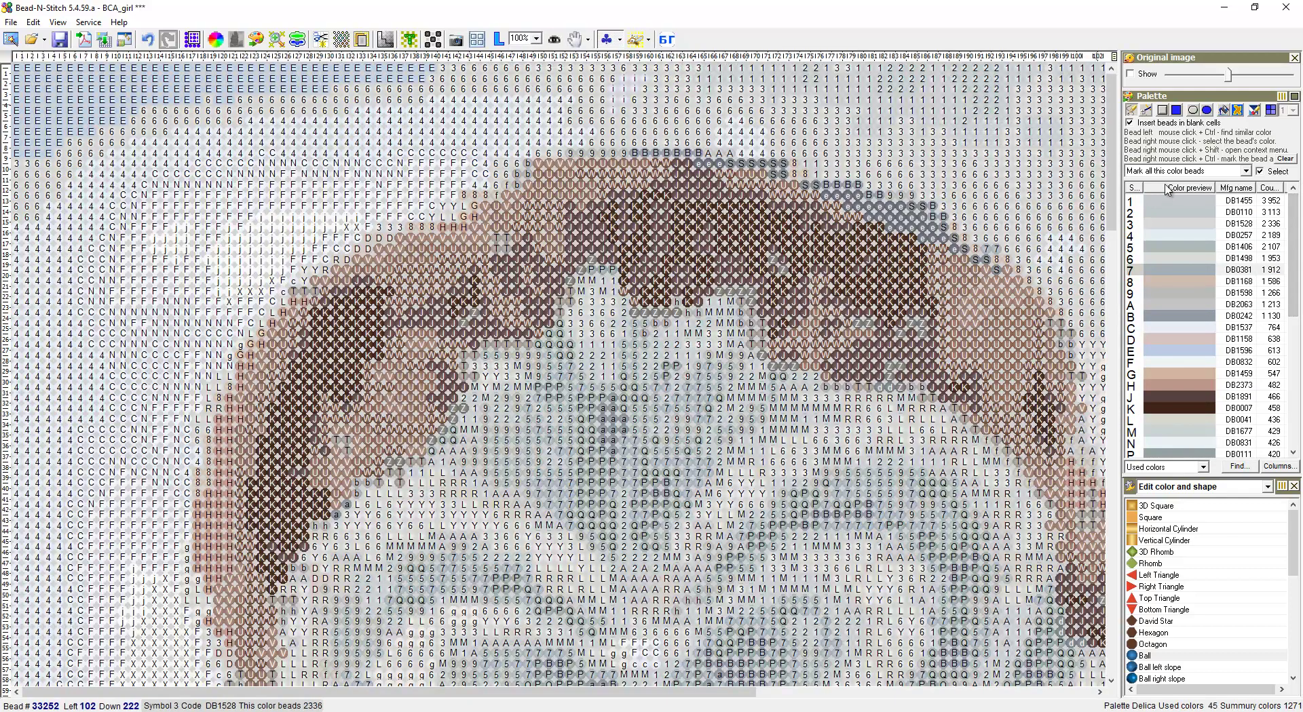
pyautogui.moveTo(1112, 170); pyautogui.dragTo(1120, 337)
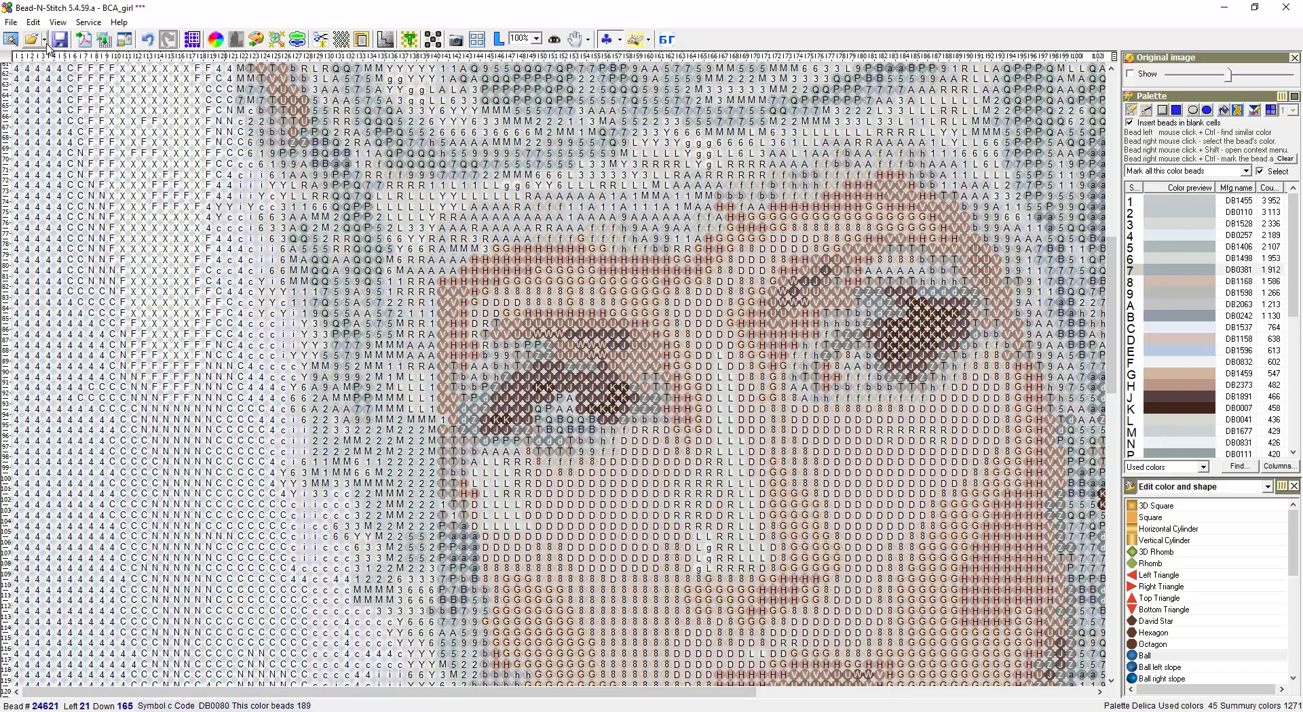
# Turn on Show contour in the View menu so symbols sit inside round bead outlines
pyautogui.click(59, 23)
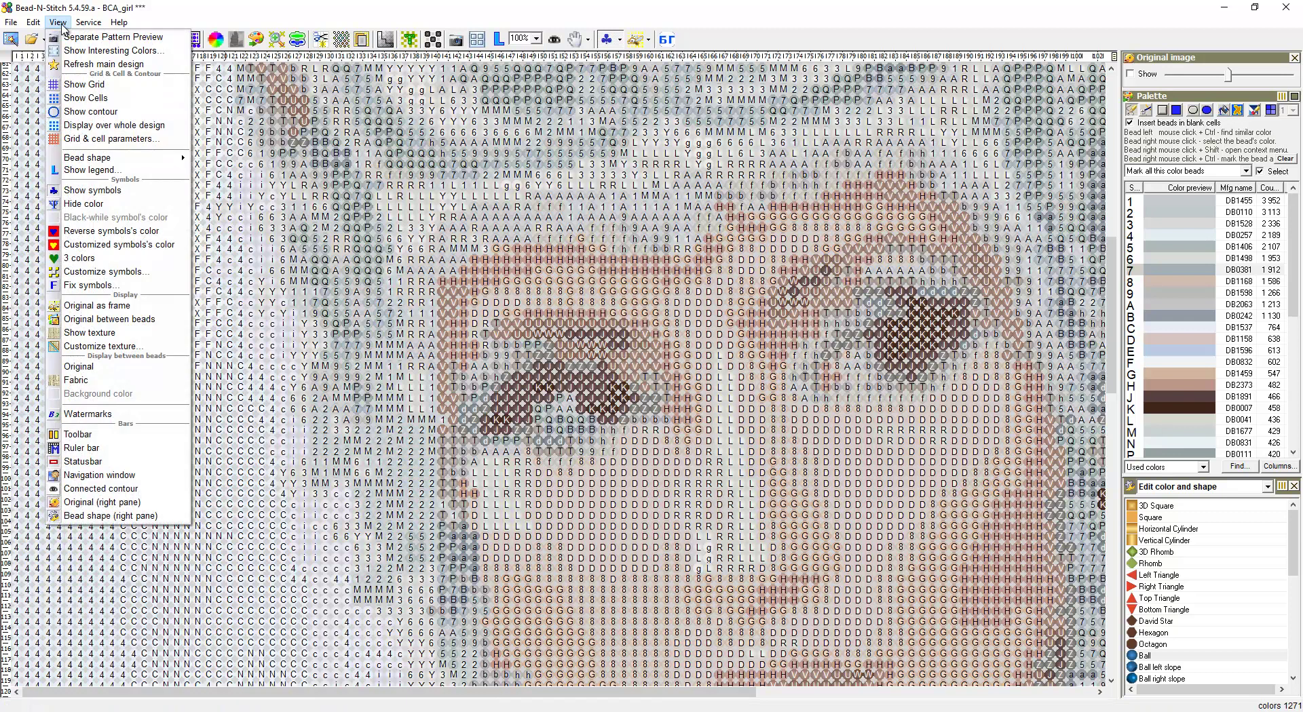
pyautogui.click(84, 115)
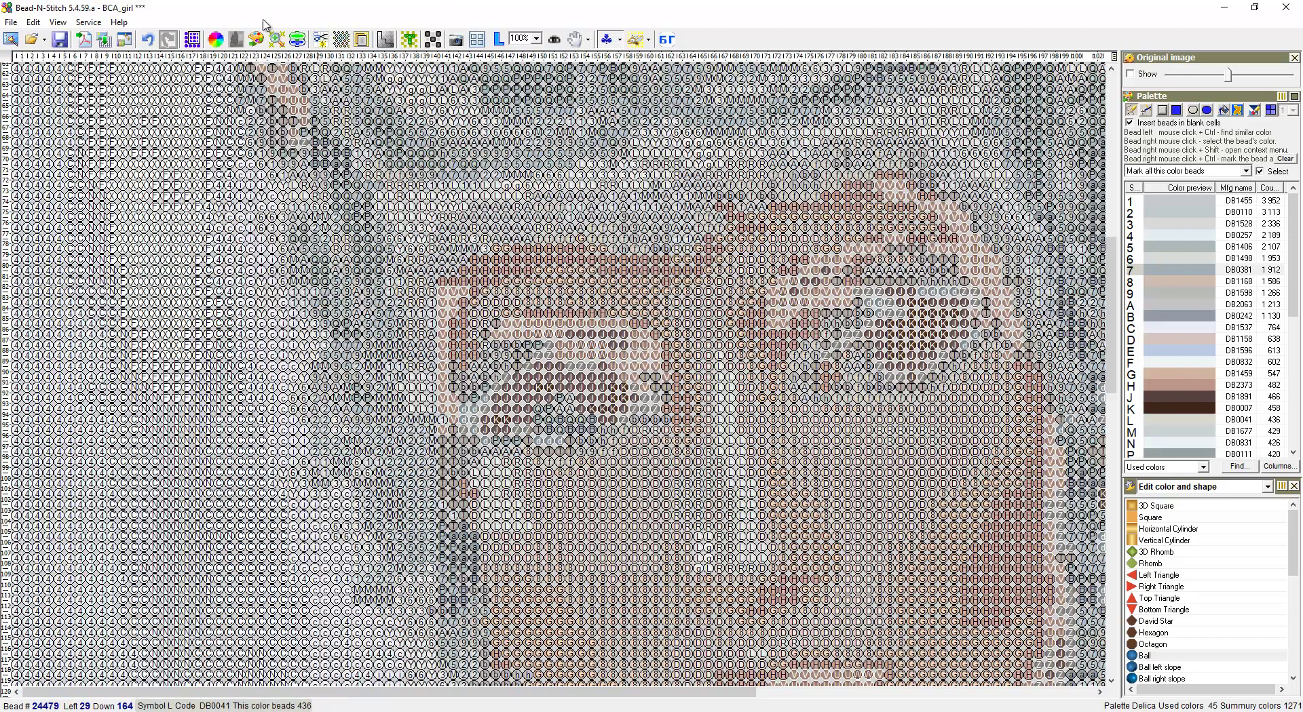
# Begin the PDF export and set the preview resolution to 100
pyautogui.click(84, 42)
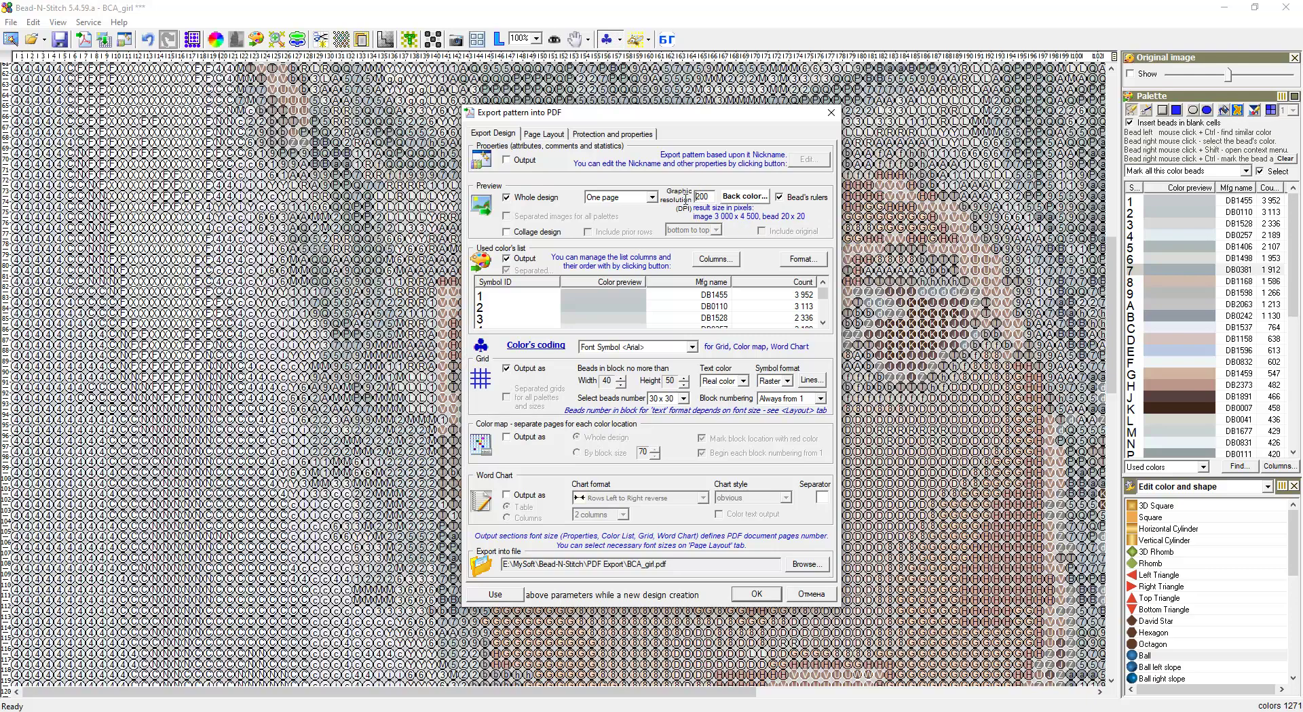
pyautogui.doubleClick(697, 196)
pyautogui.write('100')
# Make the symbol-grid blocks 50 beads wide by 60 beads high
pyautogui.click(684, 399)
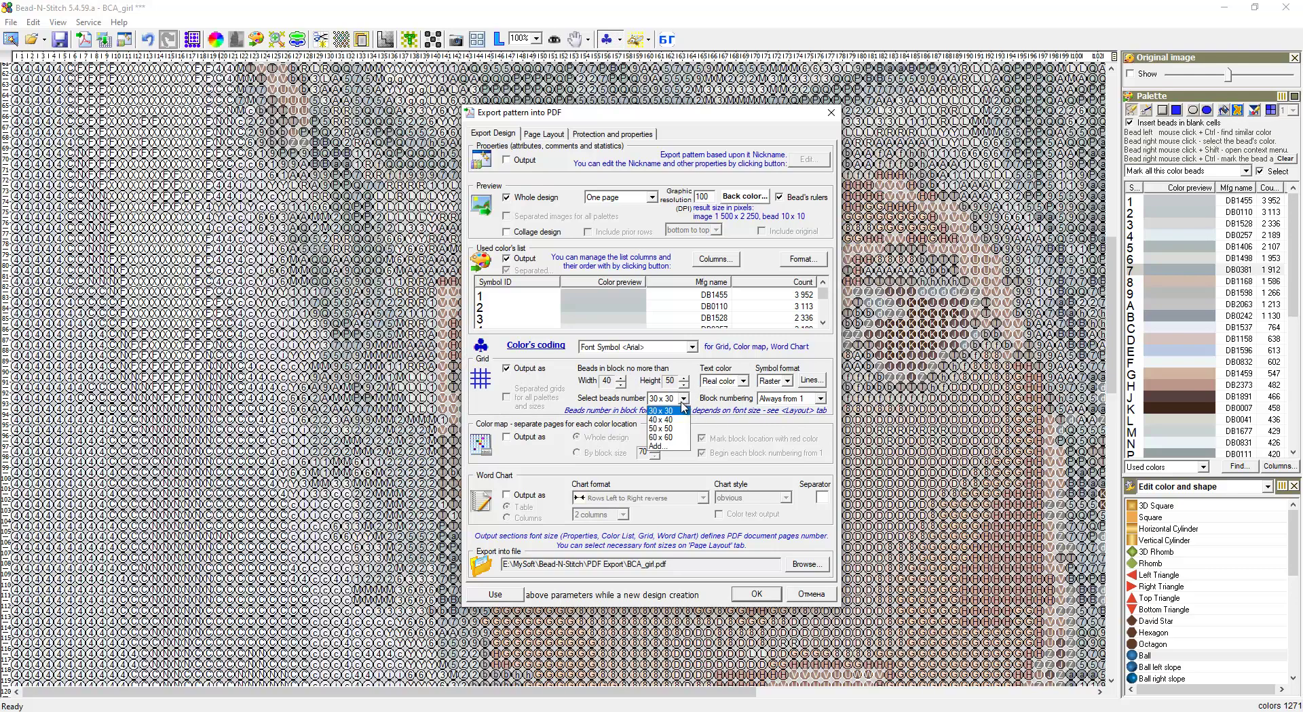
pyautogui.click(668, 429)
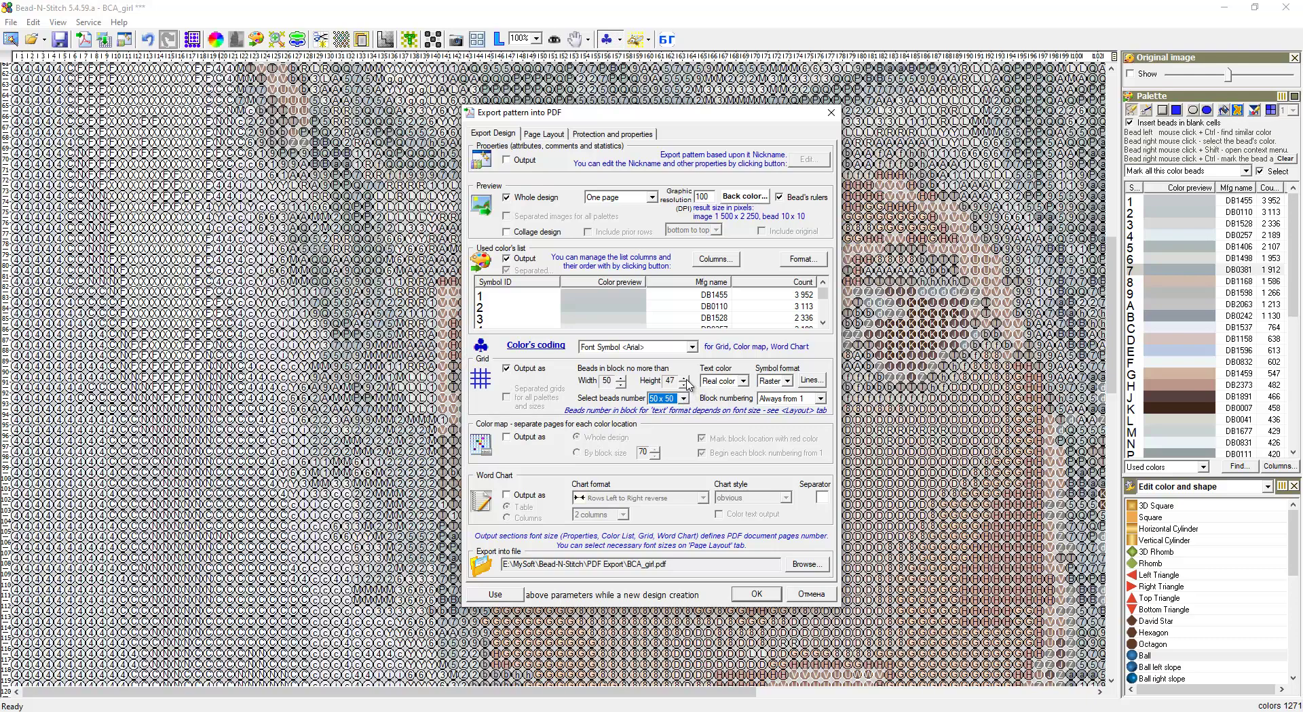
pyautogui.click(686, 381)
pyautogui.click(685, 384)
# Set the Grid element's font size to 7 in the Page Layout settings
pyautogui.click(541, 138)
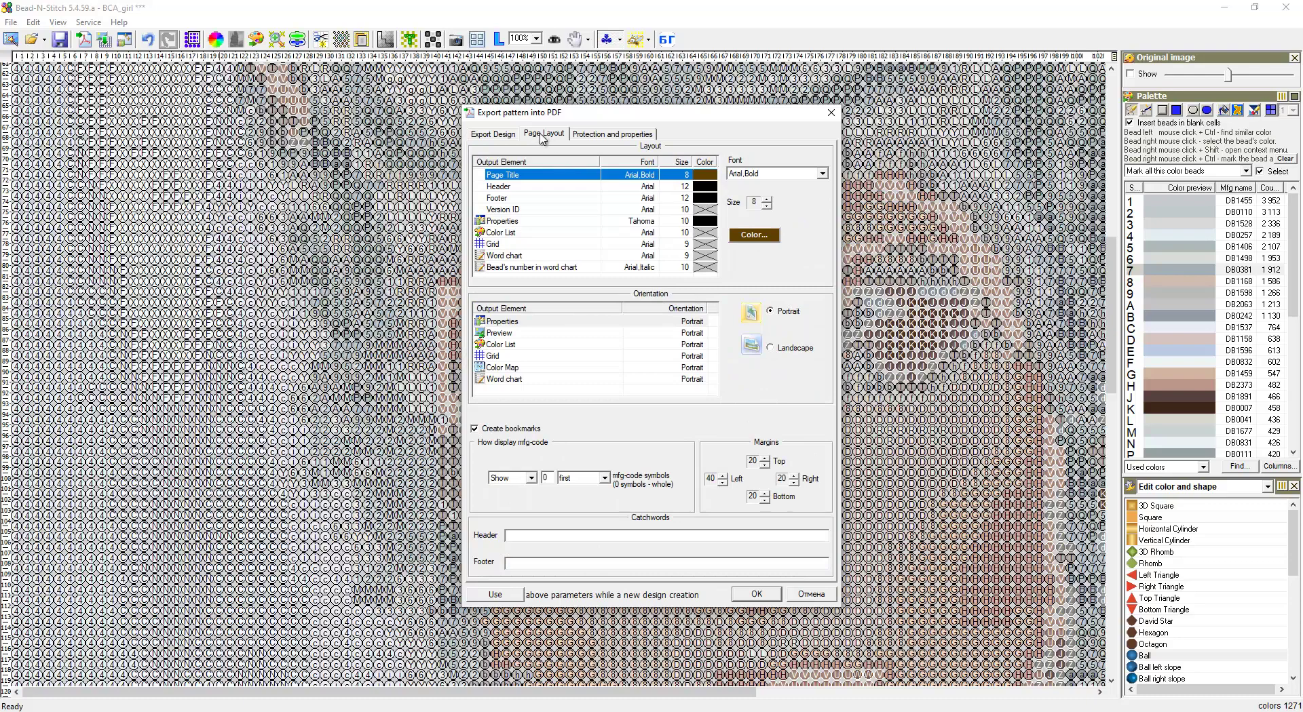
pyautogui.click(502, 357)
pyautogui.click(503, 245)
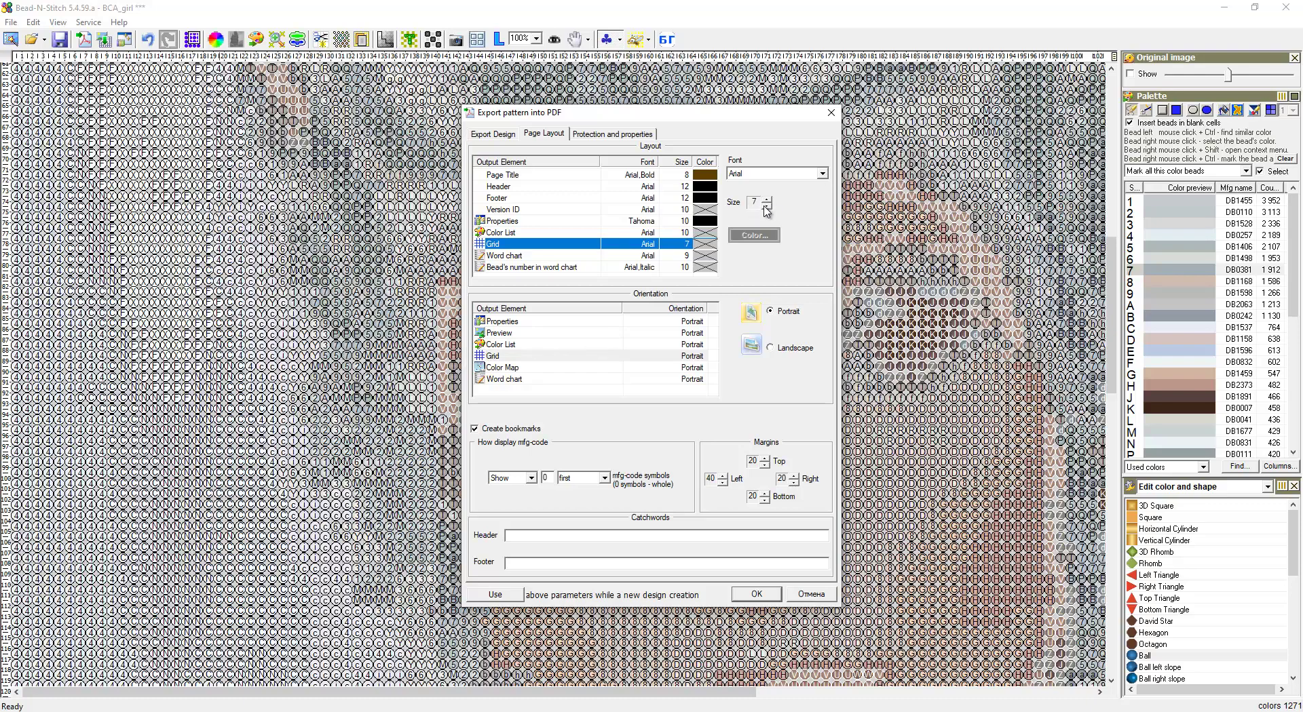
pyautogui.click(495, 136)
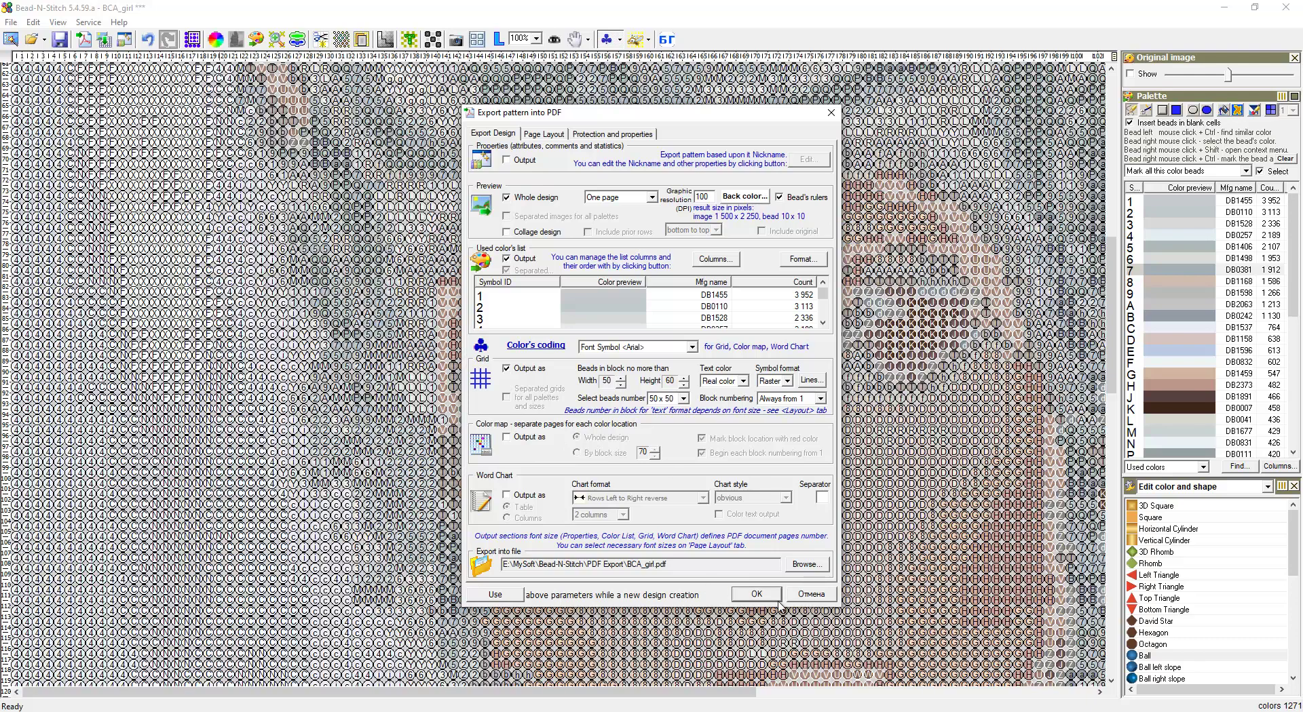
# Export the BCA_girl PDF and review its 15 pages in Foxit Reader
pyautogui.click(755, 594)
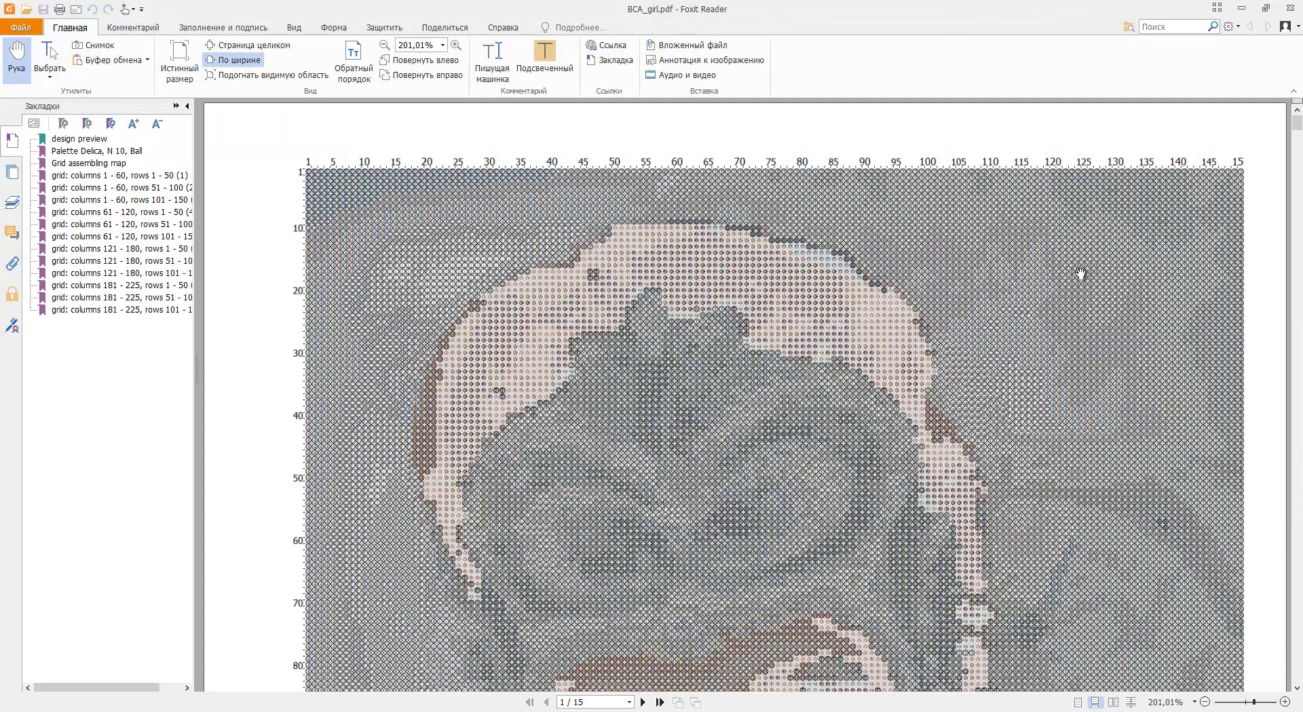
pyautogui.scroll(-3, 1083, 274)
pyautogui.scroll(-5, 1111, 232)
pyautogui.scroll(-5, 1113, 223)
pyautogui.scroll(-5, 1113, 222)
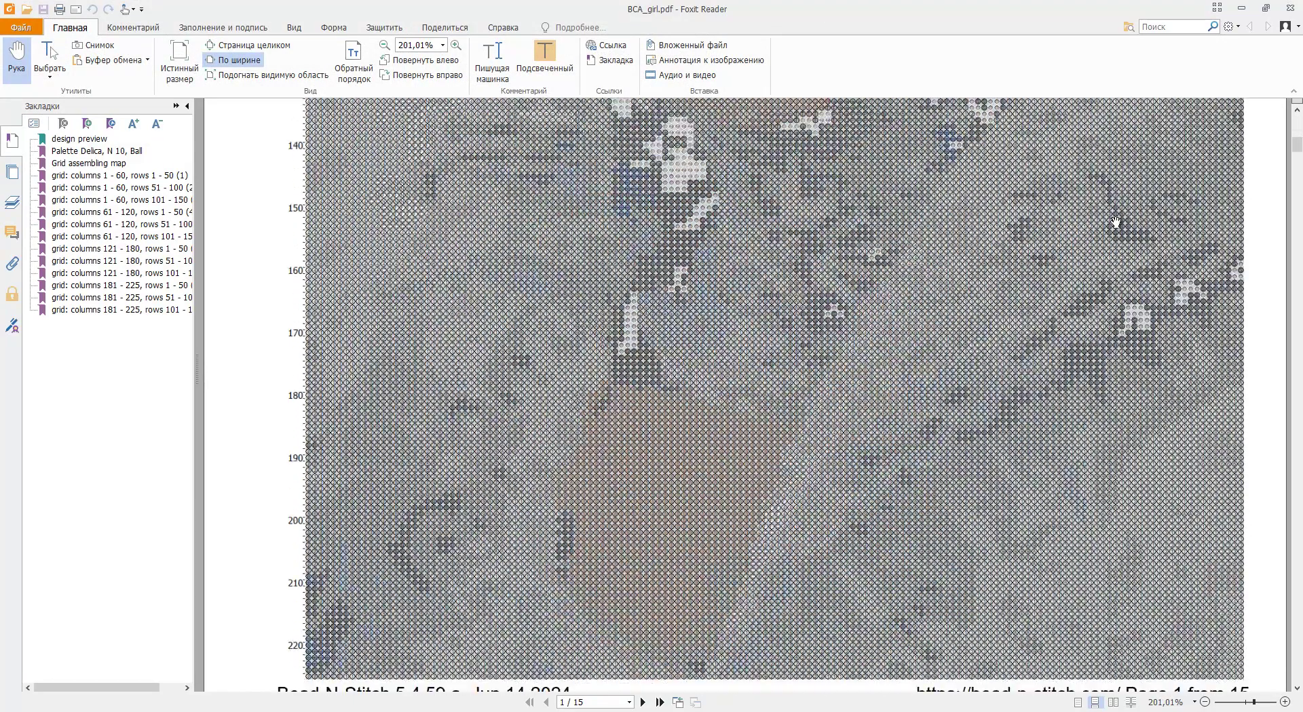
pyautogui.scroll(-5, 1115, 222)
pyautogui.scroll(-6, 1115, 223)
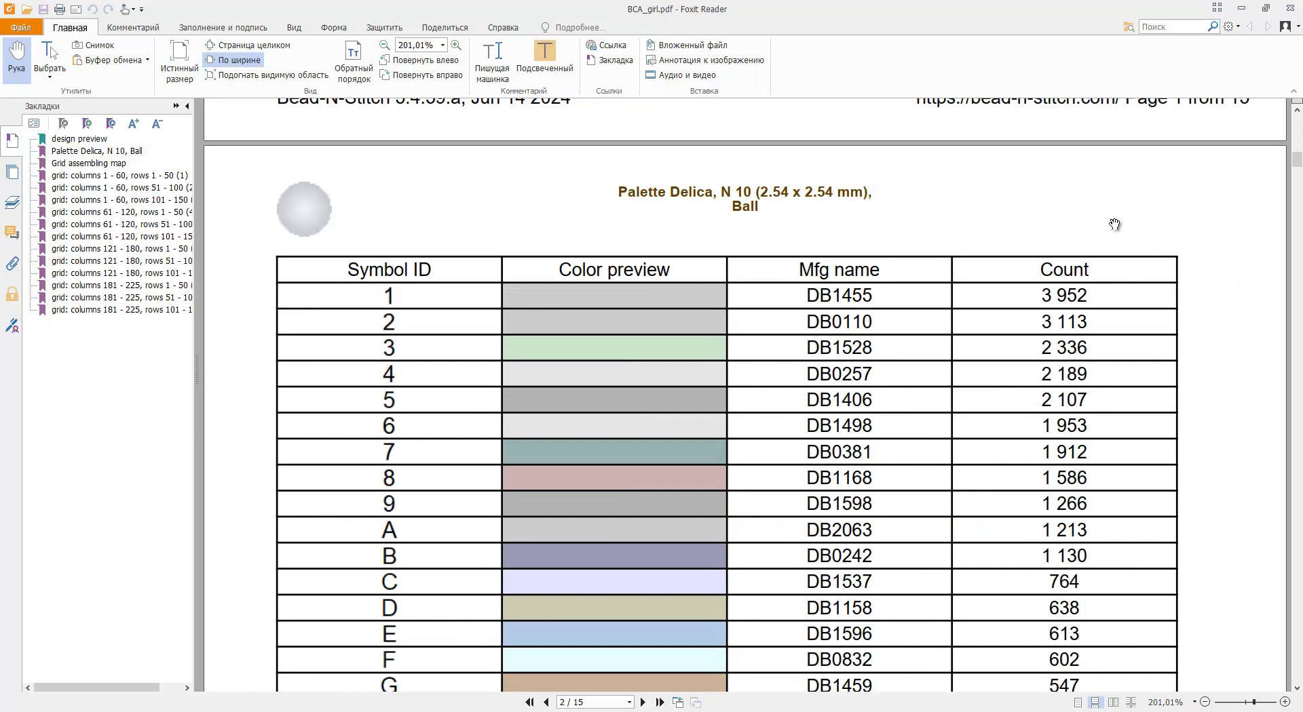
pyautogui.scroll(-4, 849, 234)
pyautogui.scroll(-11, 876, 226)
pyautogui.scroll(-8, 877, 226)
pyautogui.scroll(-6, 875, 221)
pyautogui.scroll(-10, 893, 221)
pyautogui.scroll(-8, 902, 218)
pyautogui.scroll(-7, 900, 216)
pyautogui.scroll(-9, 901, 216)
pyautogui.scroll(-3, 900, 214)
pyautogui.scroll(-20, 901, 214)
pyautogui.scroll(-3, 900, 214)
pyautogui.scroll(5, 901, 214)
pyautogui.scroll(10, 901, 214)
pyautogui.scroll(10, 900, 215)
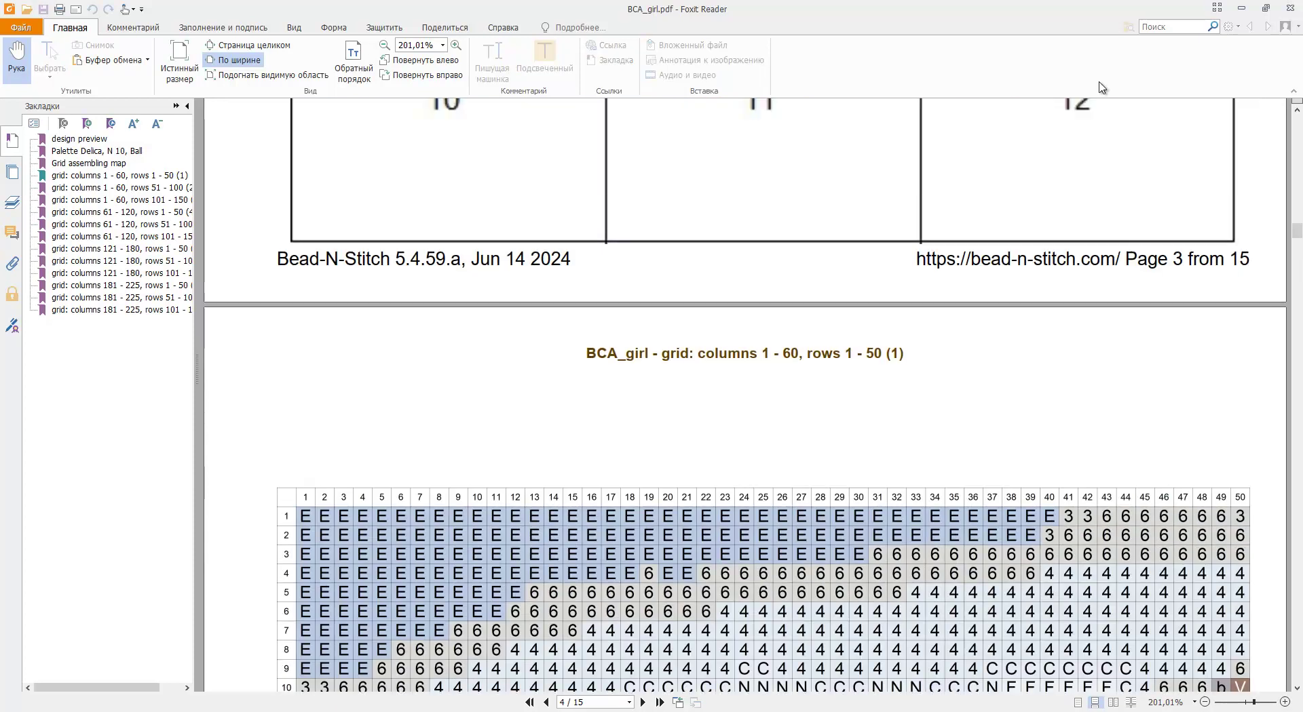
pyautogui.scroll(5, 1072, 68)
pyautogui.scroll(5, 1012, 108)
pyautogui.scroll(5, 1012, 107)
pyautogui.scroll(10, 1024, 88)
pyautogui.scroll(5, 1018, 90)
pyautogui.scroll(10, 1023, 111)
pyautogui.scroll(10, 1018, 102)
pyautogui.scroll(-10, 1019, 111)
pyautogui.scroll(-5, 1015, 115)
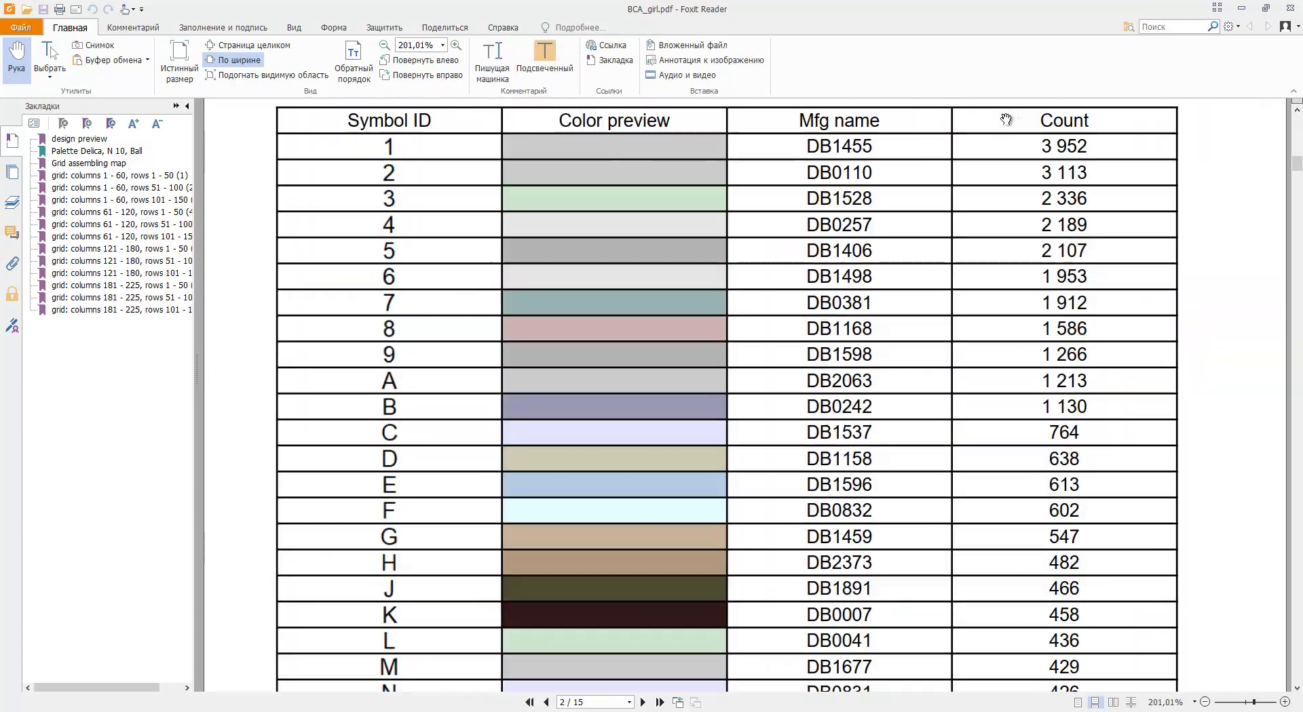
# Close Foxit Reader and hide the symbols on the beads
pyautogui.click(1288, 9)
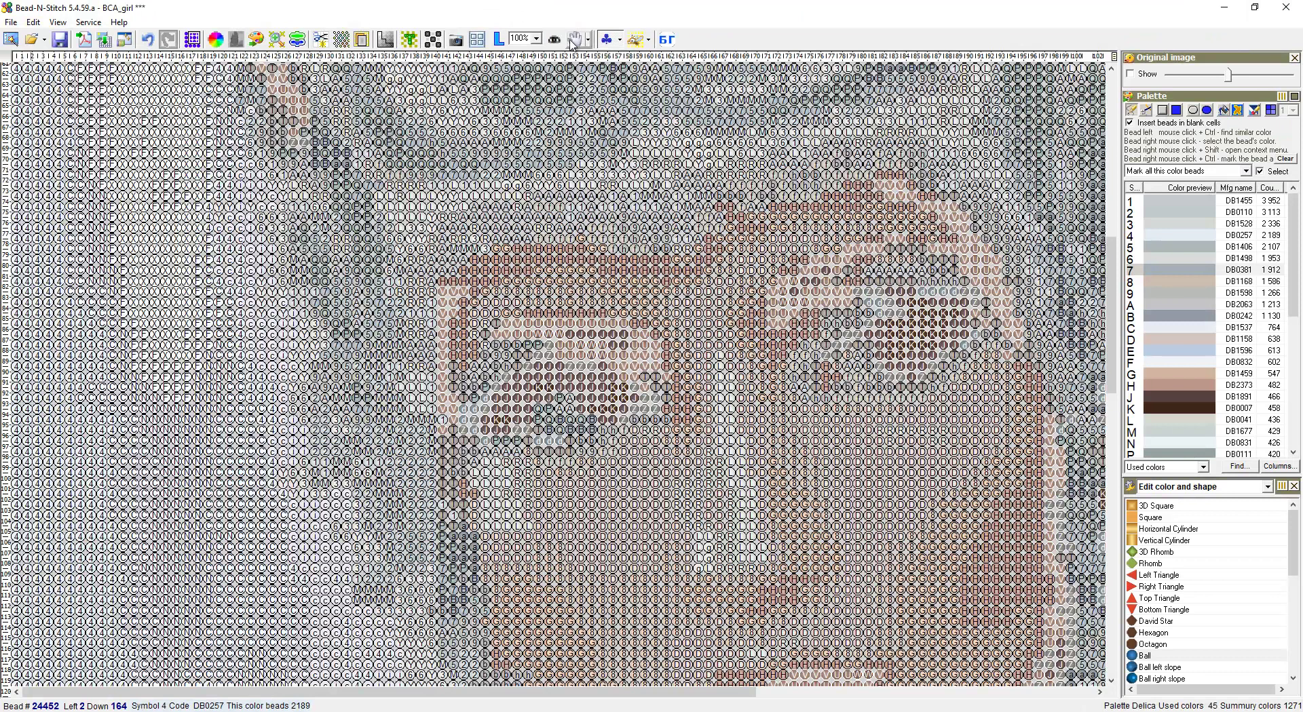
pyautogui.click(620, 41)
pyautogui.click(625, 59)
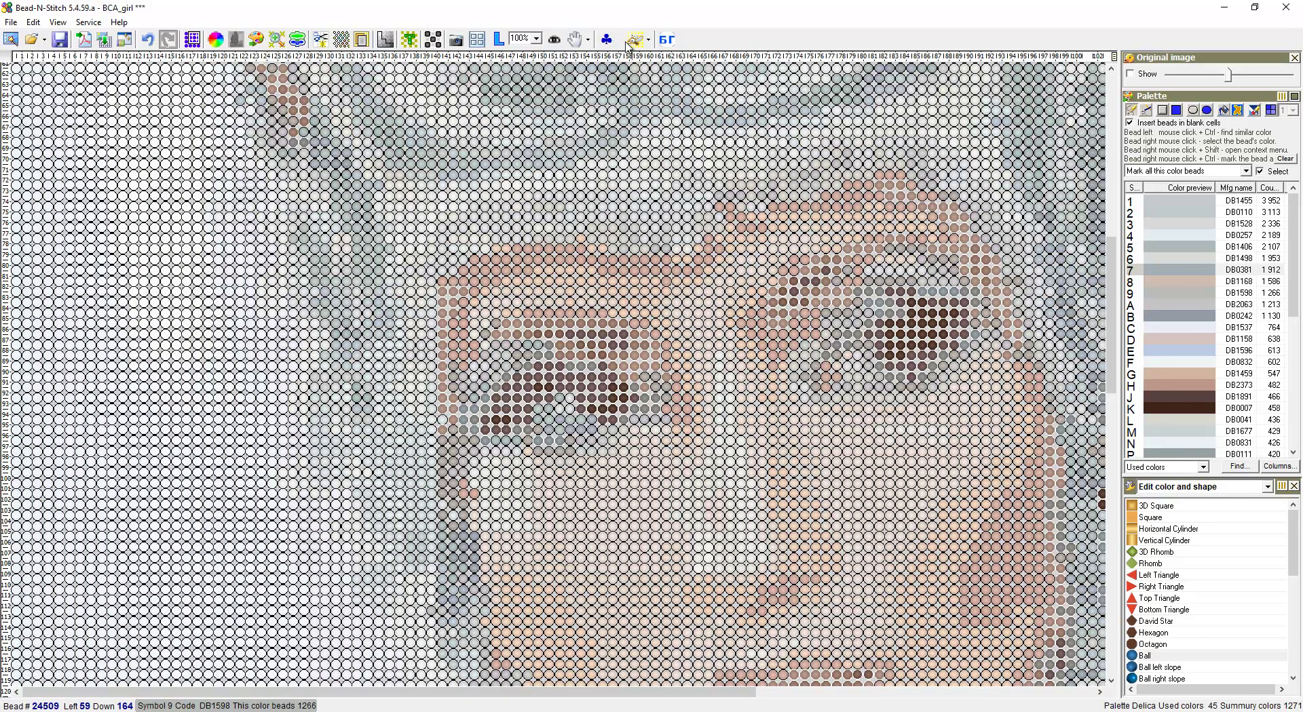
# Show the original picture between beads and reopen the PDF export settings
pyautogui.click(648, 39)
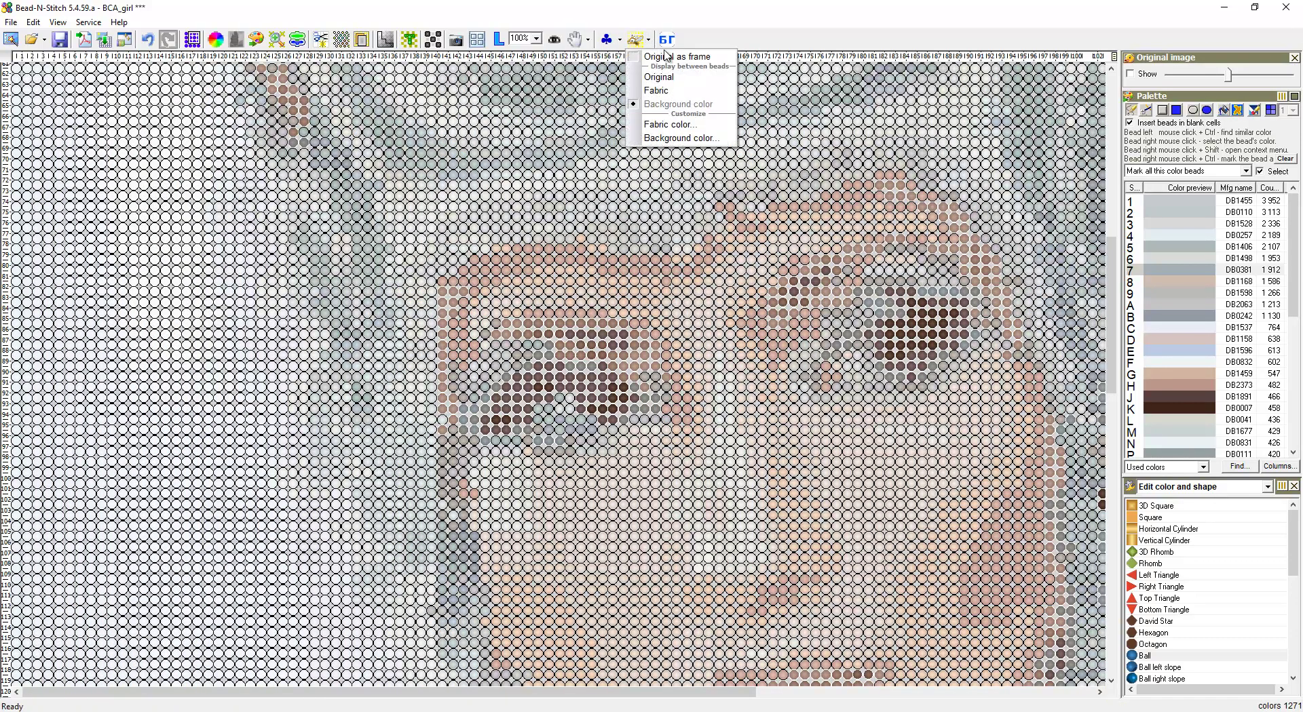
pyautogui.click(656, 81)
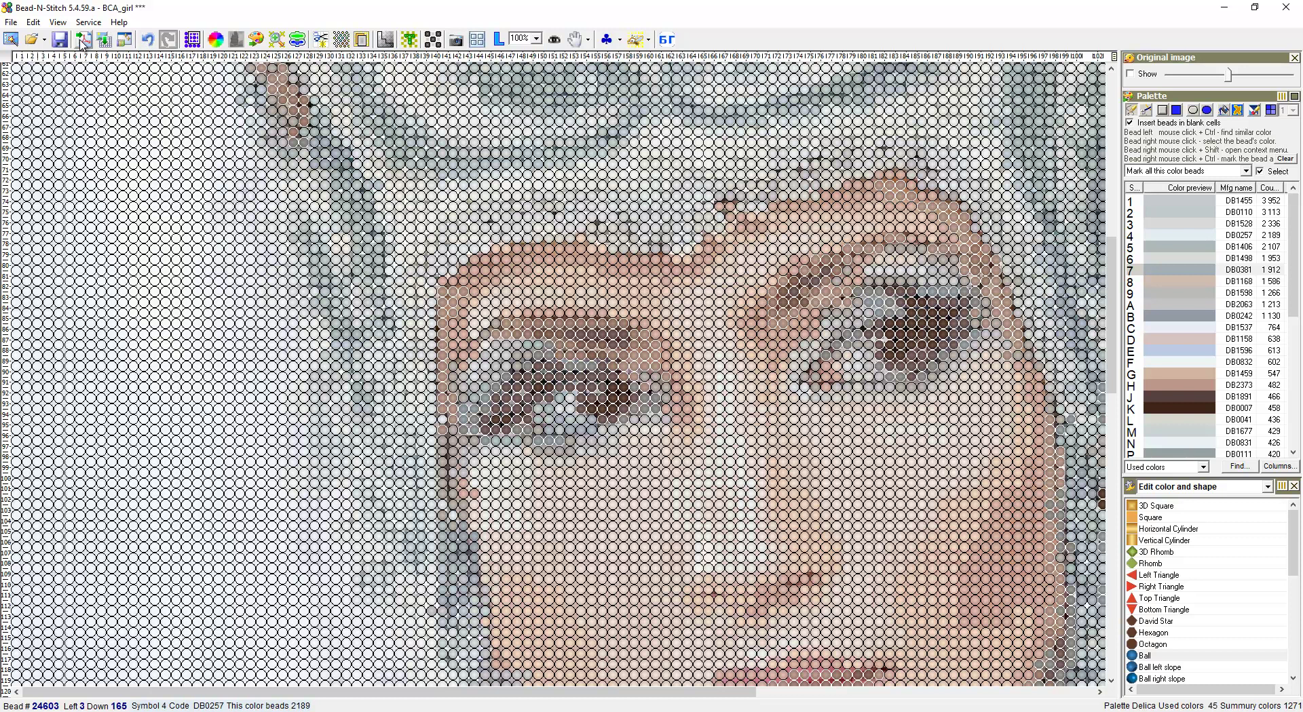
pyautogui.click(82, 41)
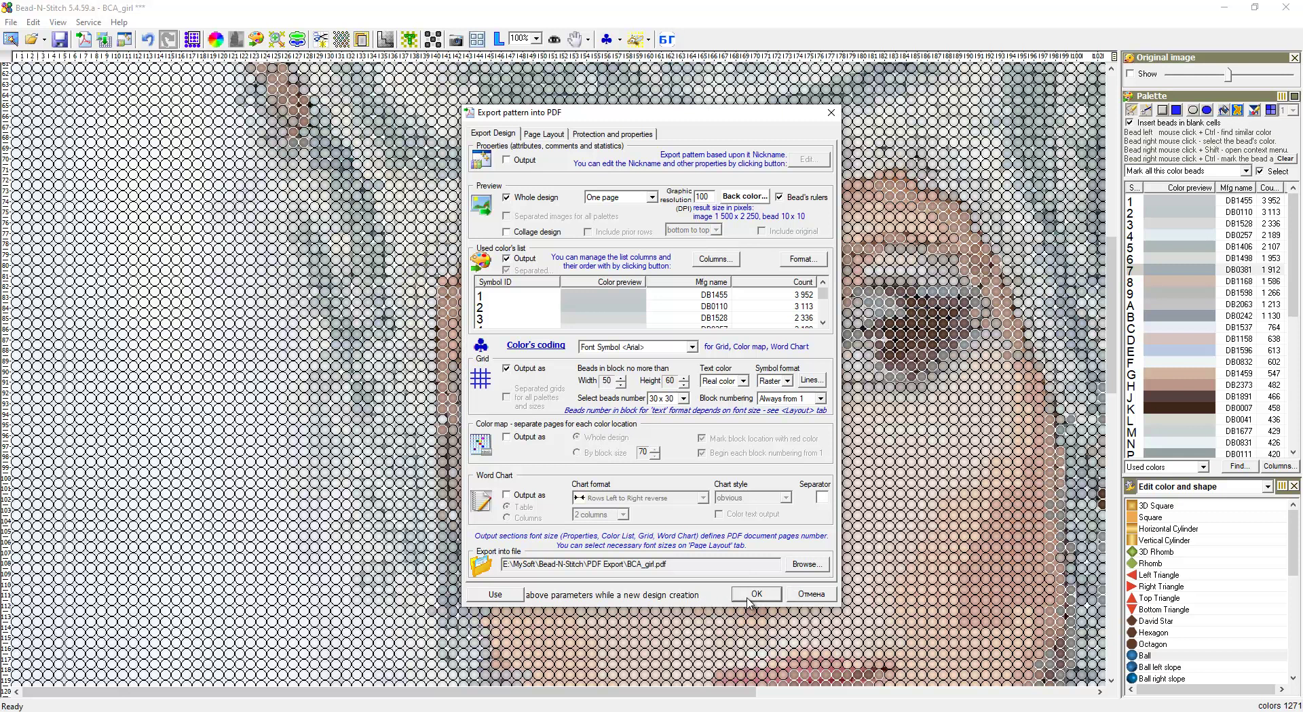
# Re-export the symbol-free BCA_girl pattern to PDF and review its pages in Foxit Reader
pyautogui.click(749, 597)
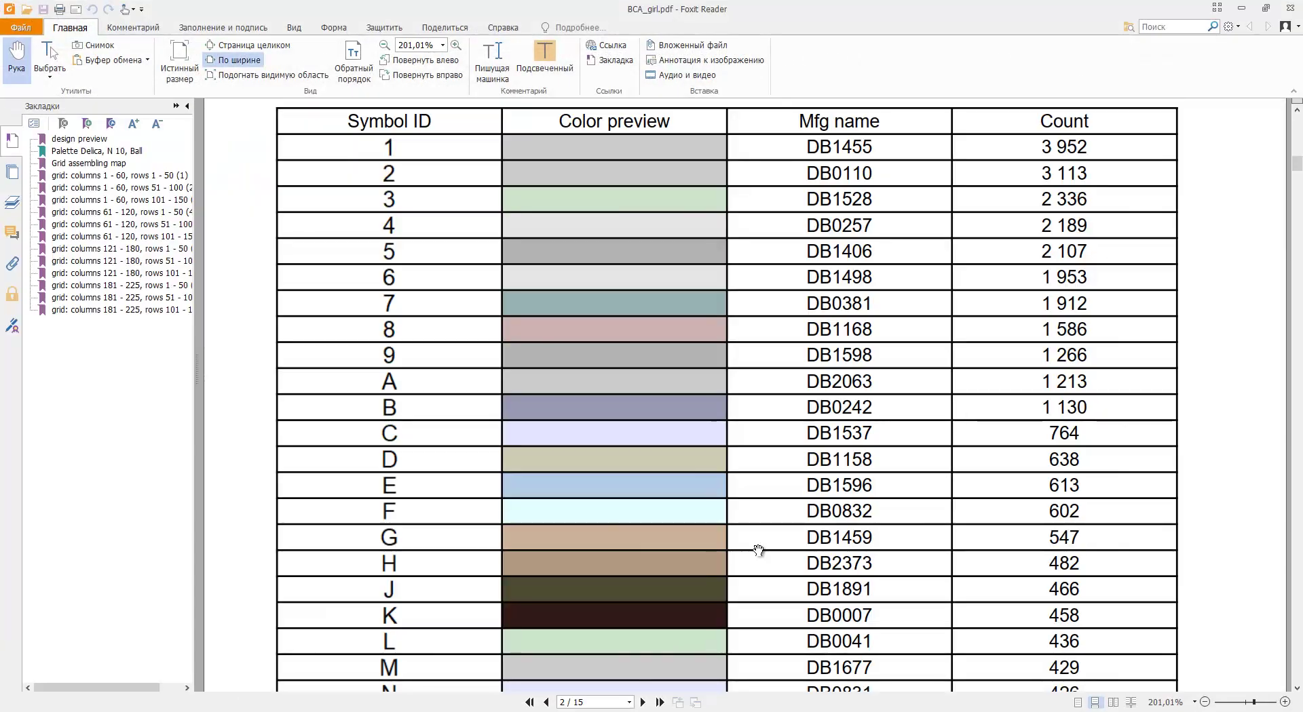
pyautogui.scroll(3, 758, 550)
pyautogui.scroll(5, 758, 551)
pyautogui.scroll(5, 1114, 465)
pyautogui.scroll(5, 1139, 468)
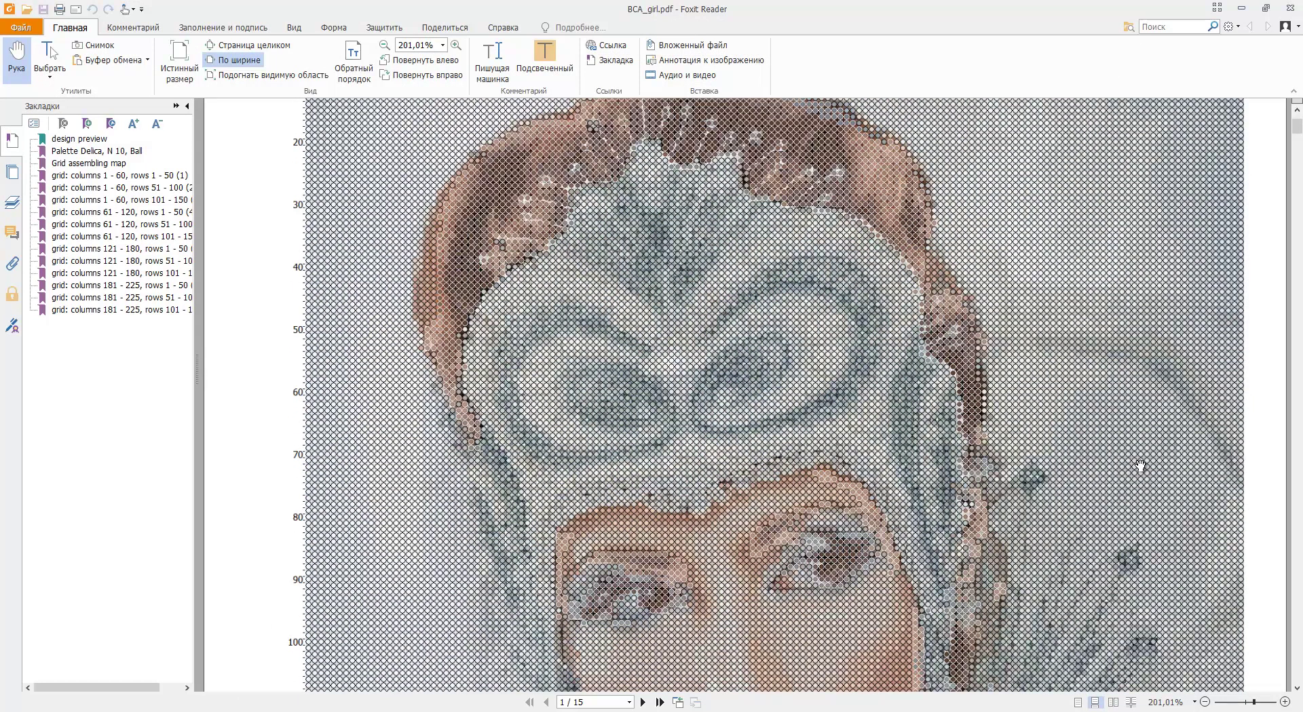
pyautogui.scroll(-5, 1140, 466)
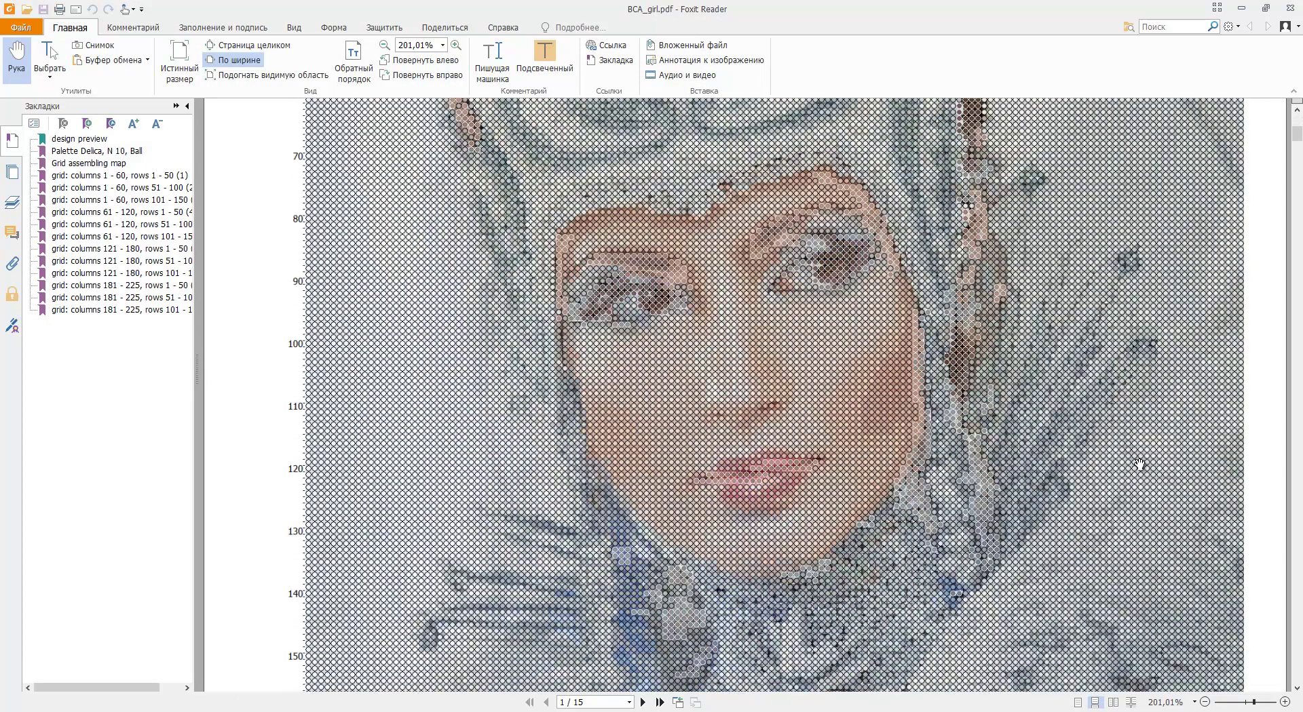
pyautogui.scroll(-5, 1140, 464)
pyautogui.scroll(-5, 1140, 464)
pyautogui.scroll(-5, 1140, 464)
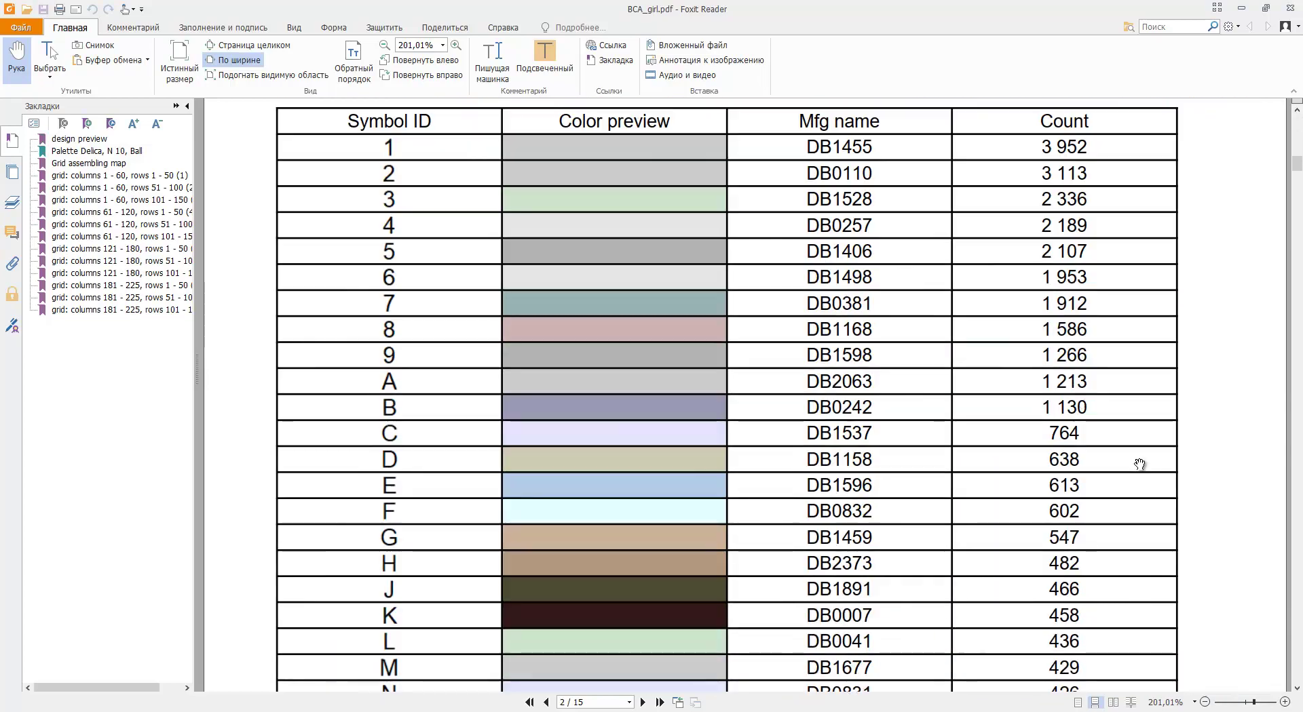
pyautogui.scroll(-5, 1140, 464)
pyautogui.scroll(-5, 1140, 464)
pyautogui.scroll(-5, 1140, 464)
pyautogui.scroll(-5, 1140, 464)
pyautogui.scroll(-5, 1140, 464)
pyautogui.scroll(-5, 1140, 465)
pyautogui.scroll(-5, 1140, 465)
pyautogui.scroll(-5, 1140, 465)
pyautogui.scroll(-5, 1140, 466)
pyautogui.scroll(-5, 1140, 464)
pyautogui.scroll(-5, 1140, 464)
pyautogui.scroll(-5, 1140, 464)
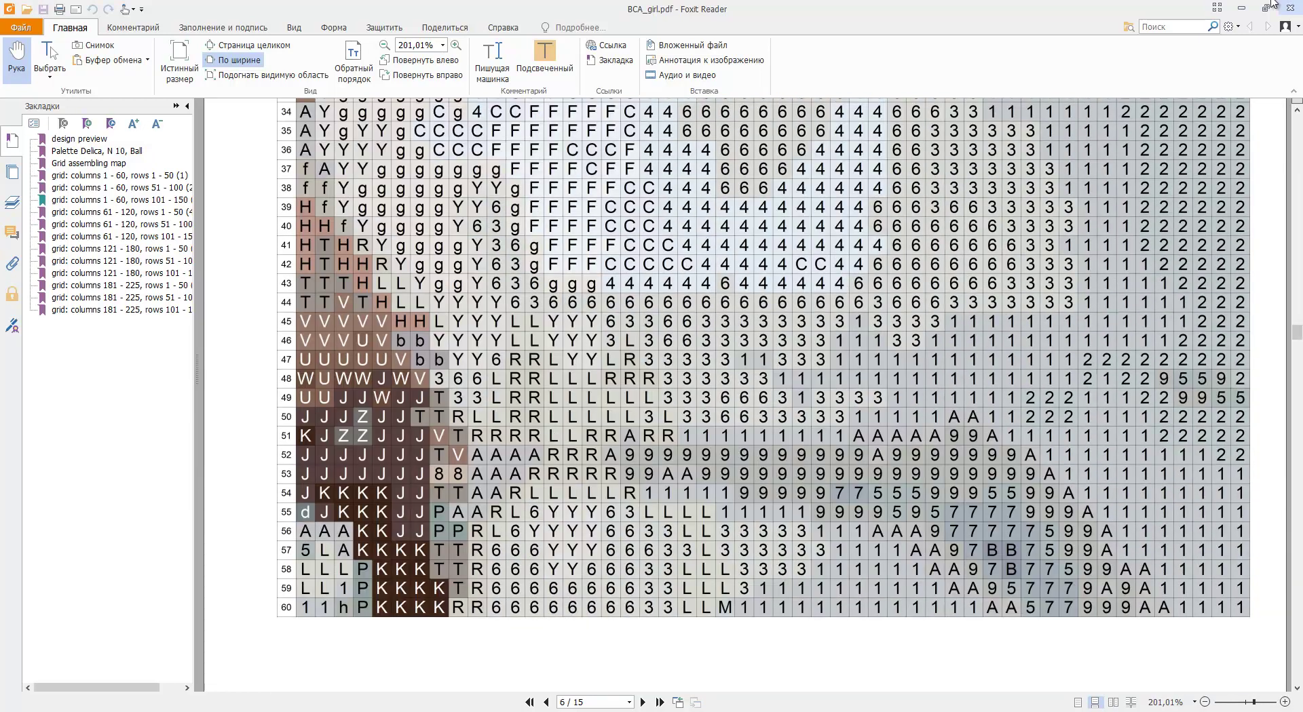
# Close Foxit Reader, turn off View > Show contour, and reopen the PDF export settings
pyautogui.click(1290, 7)
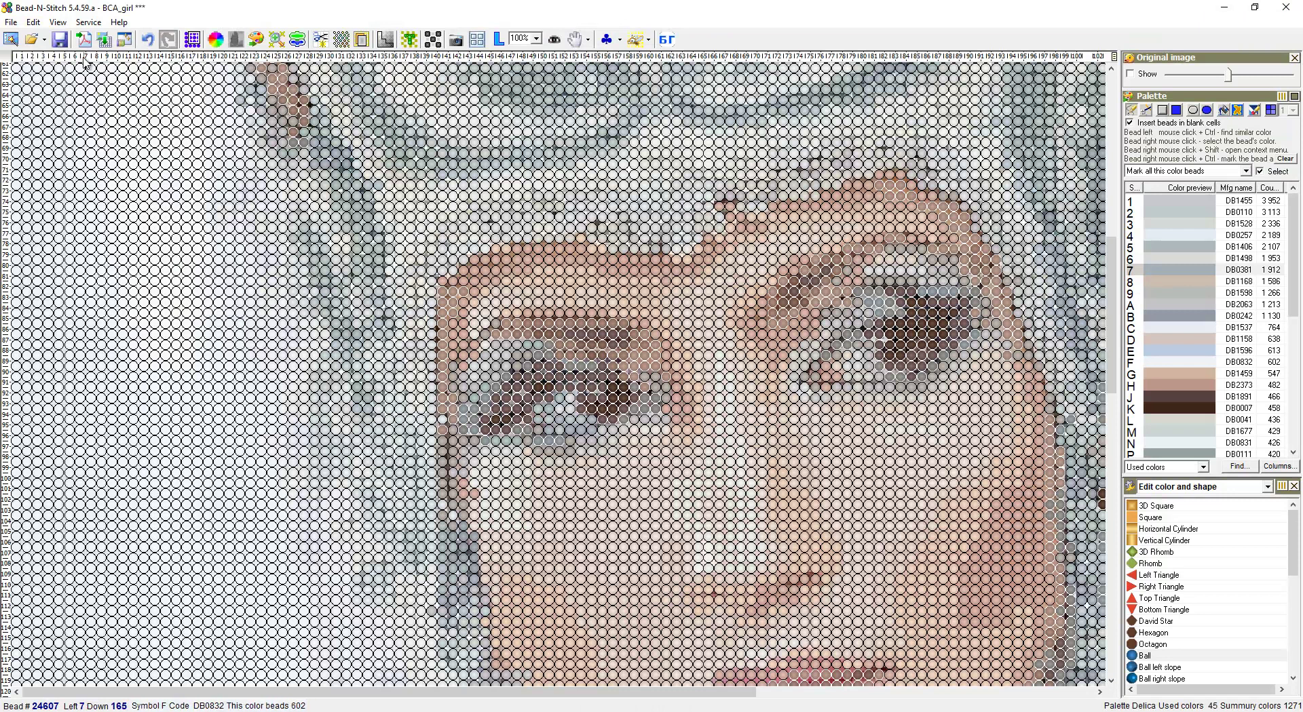
pyautogui.click(57, 23)
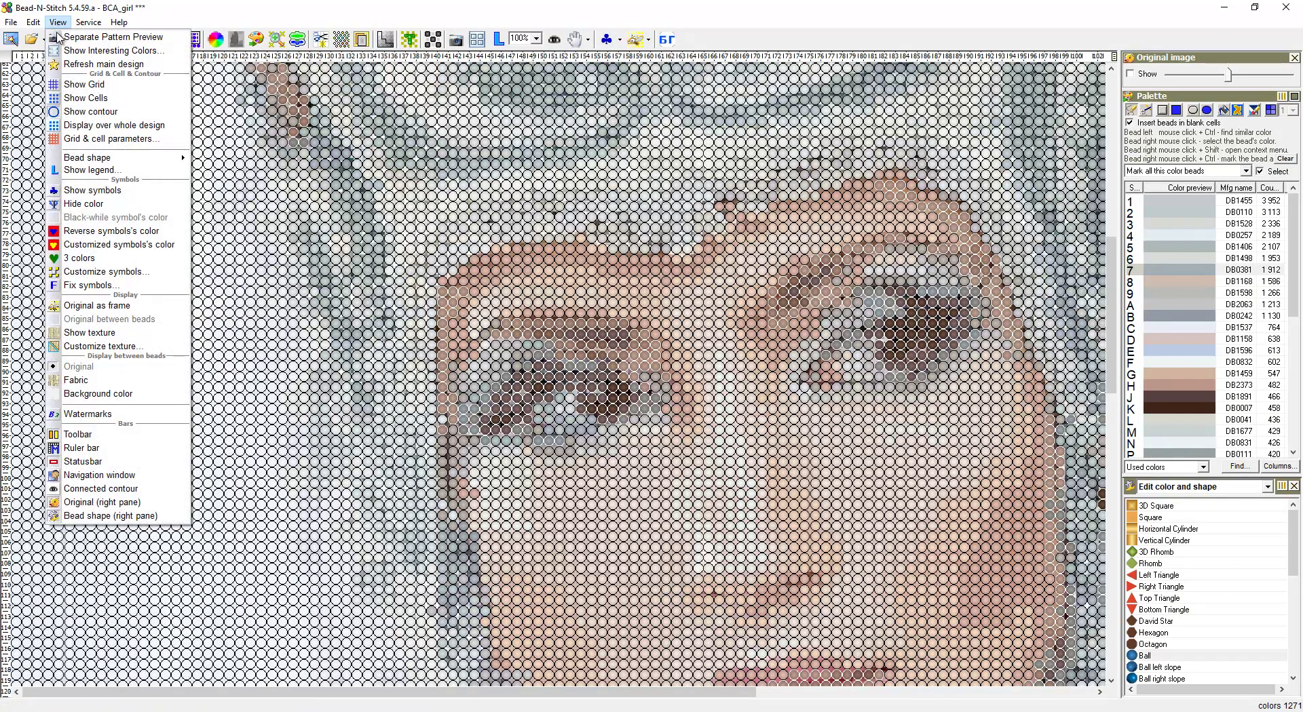
pyautogui.click(75, 113)
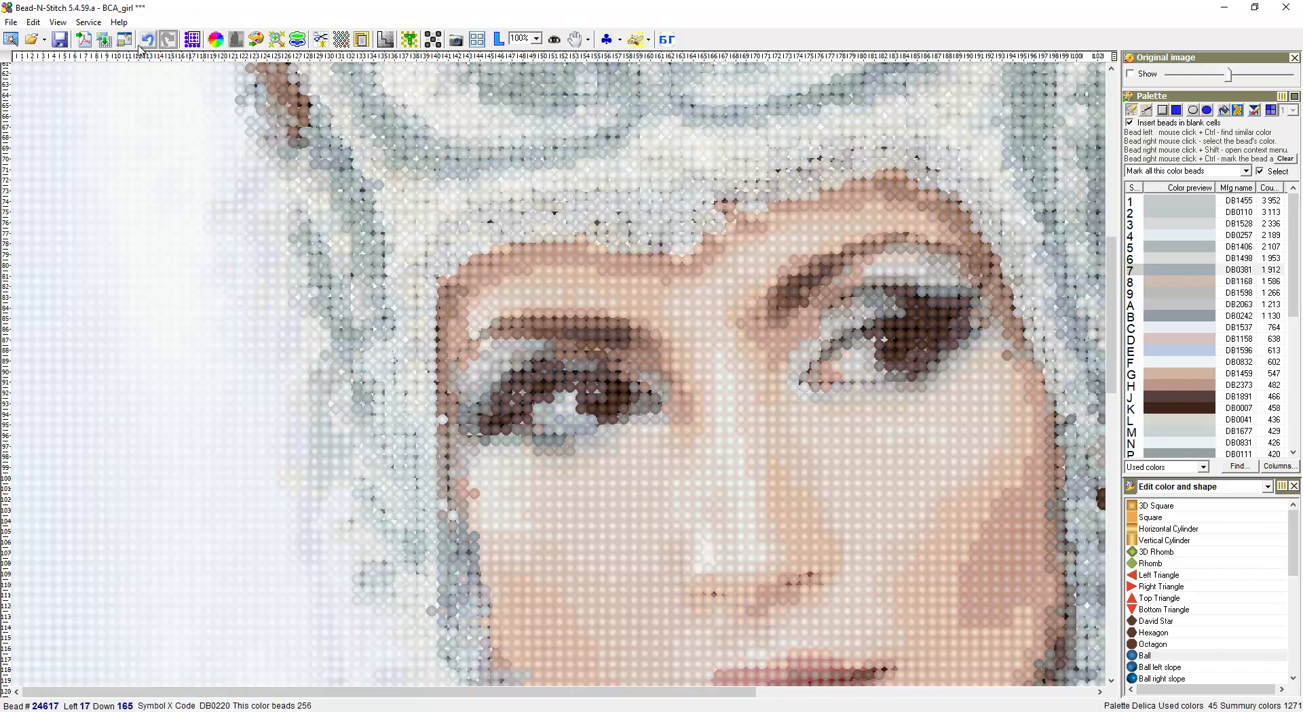
pyautogui.click(83, 41)
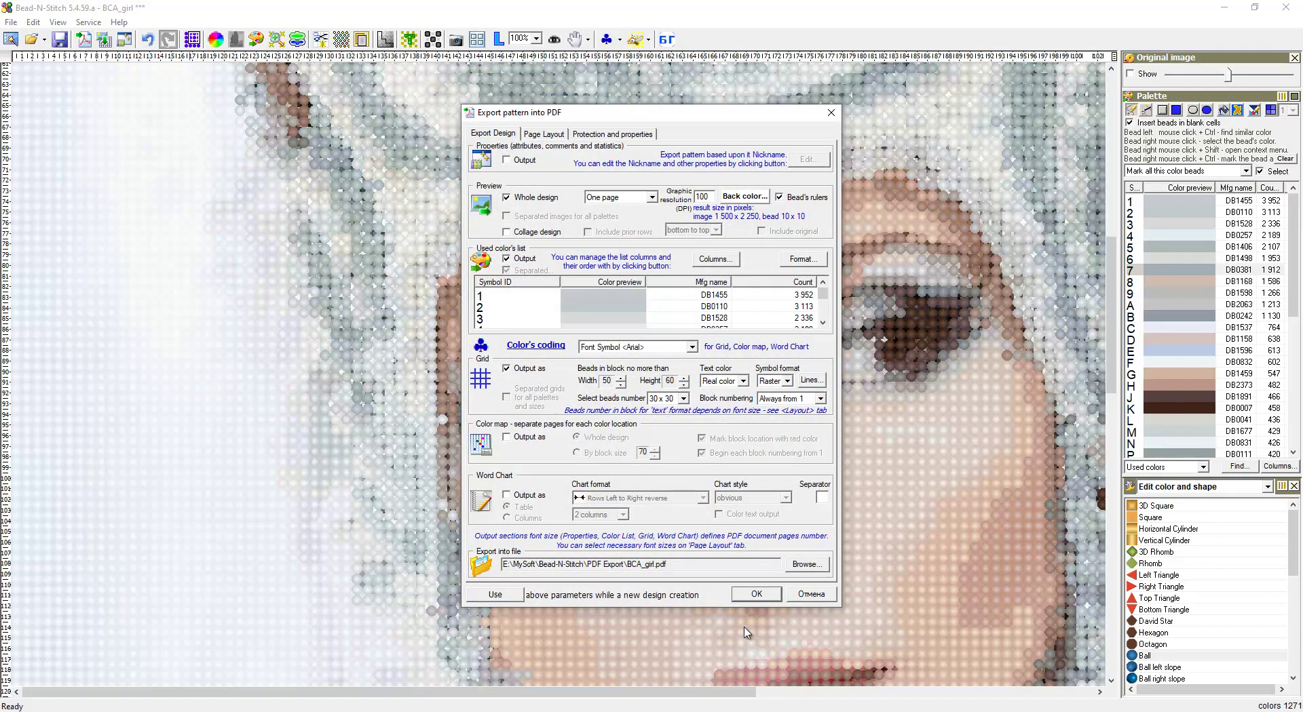
# Re-export BCA_girl to PDF and scroll up to the outline-free portrait preview
pyautogui.click(755, 595)
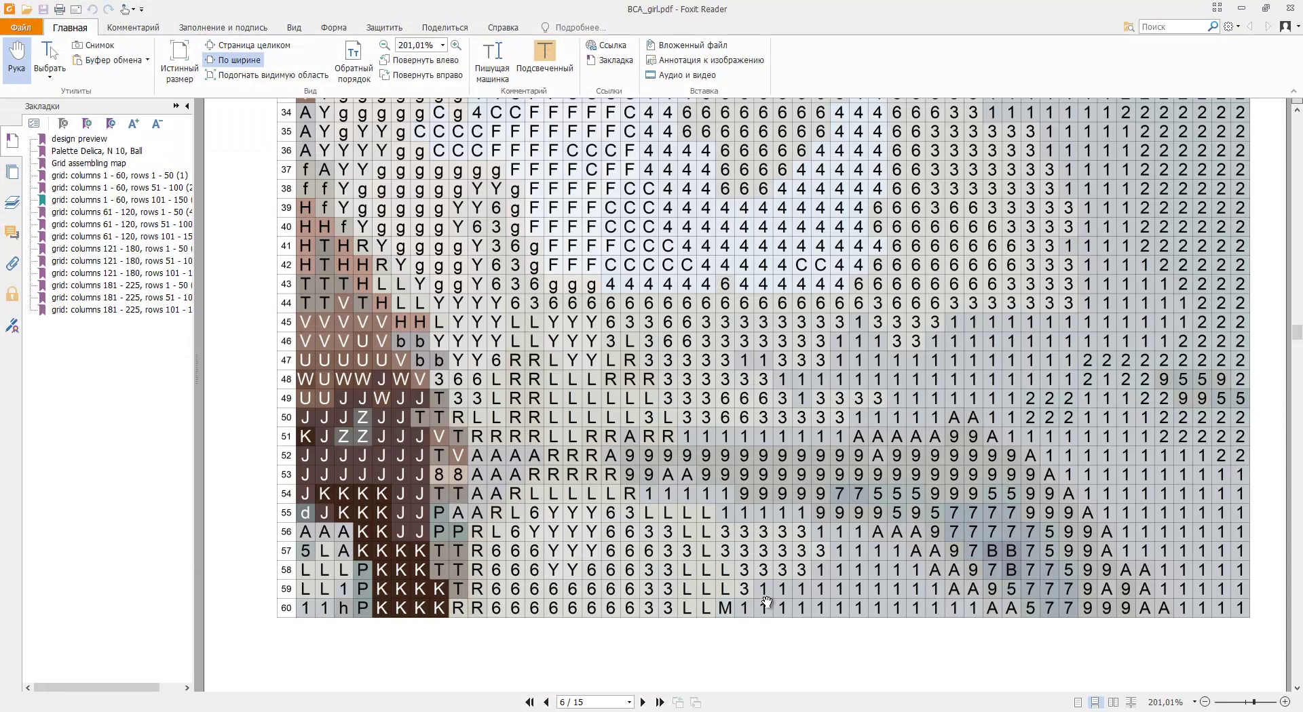
pyautogui.scroll(10, 766, 601)
pyautogui.scroll(10, 848, 441)
pyautogui.scroll(10, 919, 320)
pyautogui.scroll(10, 901, 345)
pyautogui.scroll(10, 901, 345)
pyautogui.scroll(5, 887, 351)
pyautogui.scroll(10, 887, 352)
pyautogui.scroll(5, 877, 363)
pyautogui.scroll(10, 877, 363)
pyautogui.scroll(5, 876, 366)
pyautogui.scroll(5, 875, 367)
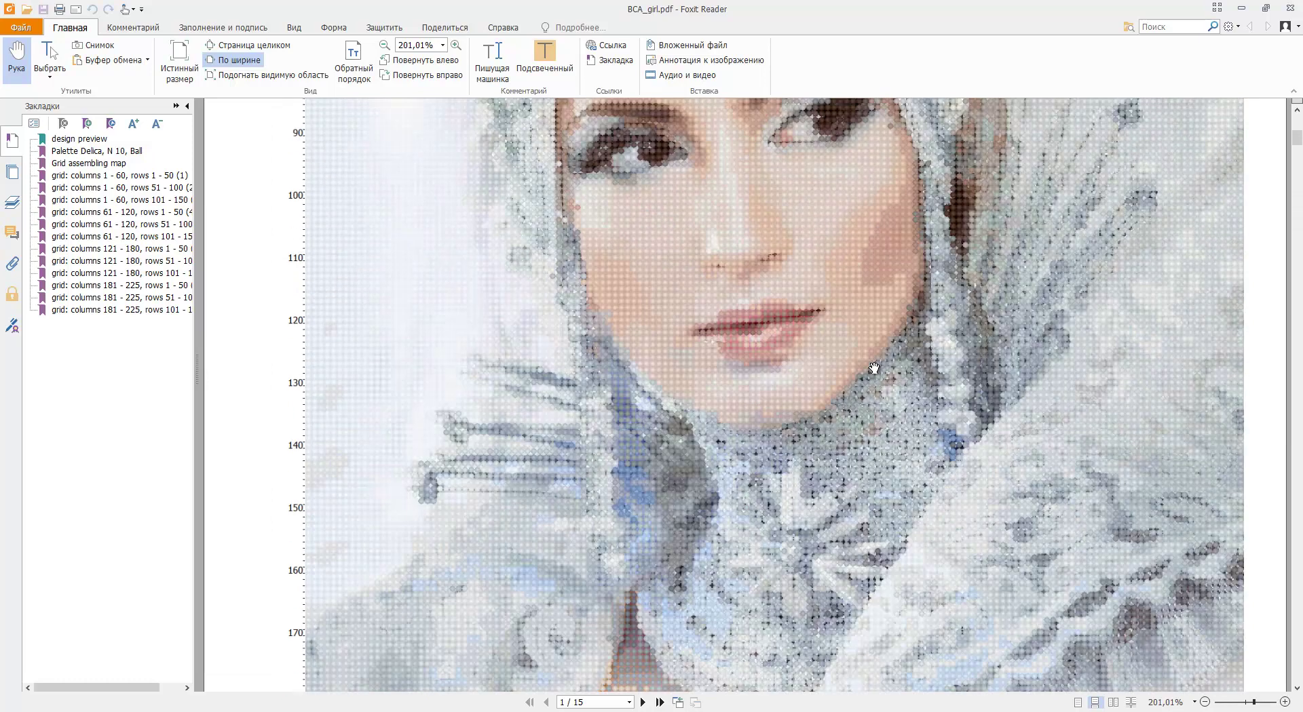
pyautogui.scroll(5, 873, 368)
# Scroll down through the Delica palette table and symbol grid pages
pyautogui.scroll(-5, 873, 369)
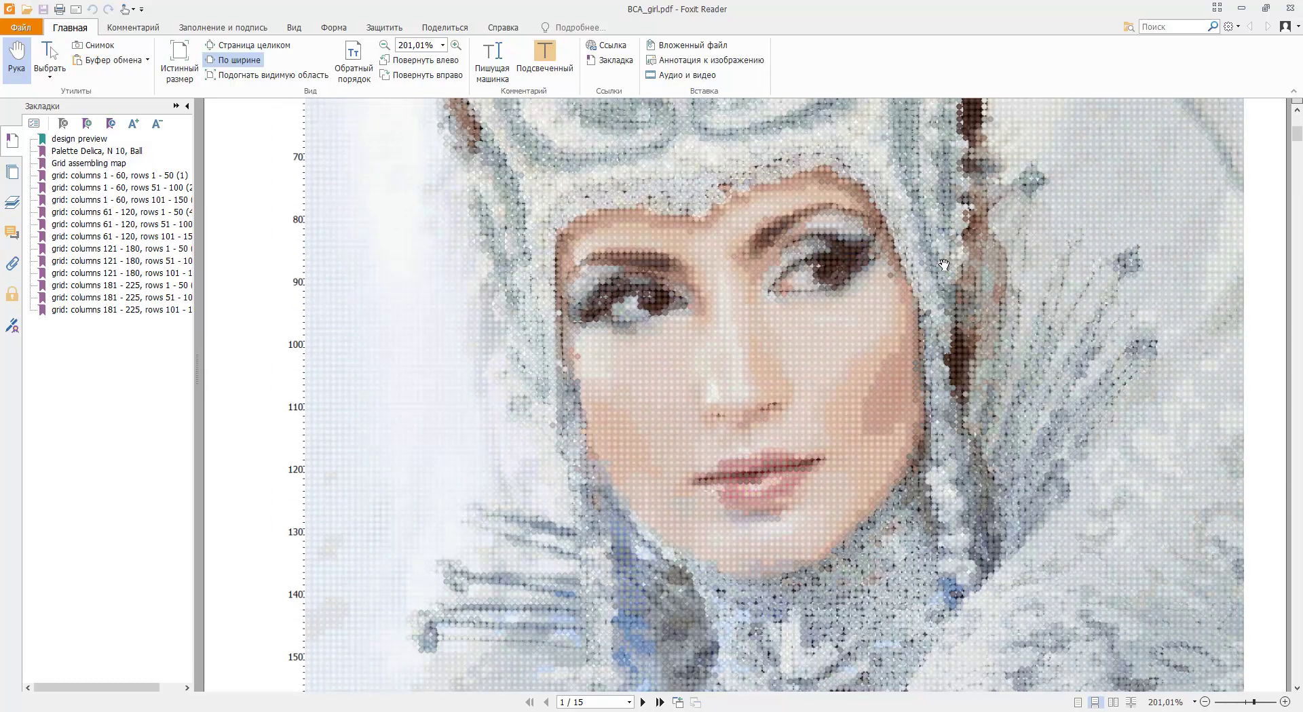
pyautogui.scroll(-15, 829, 273)
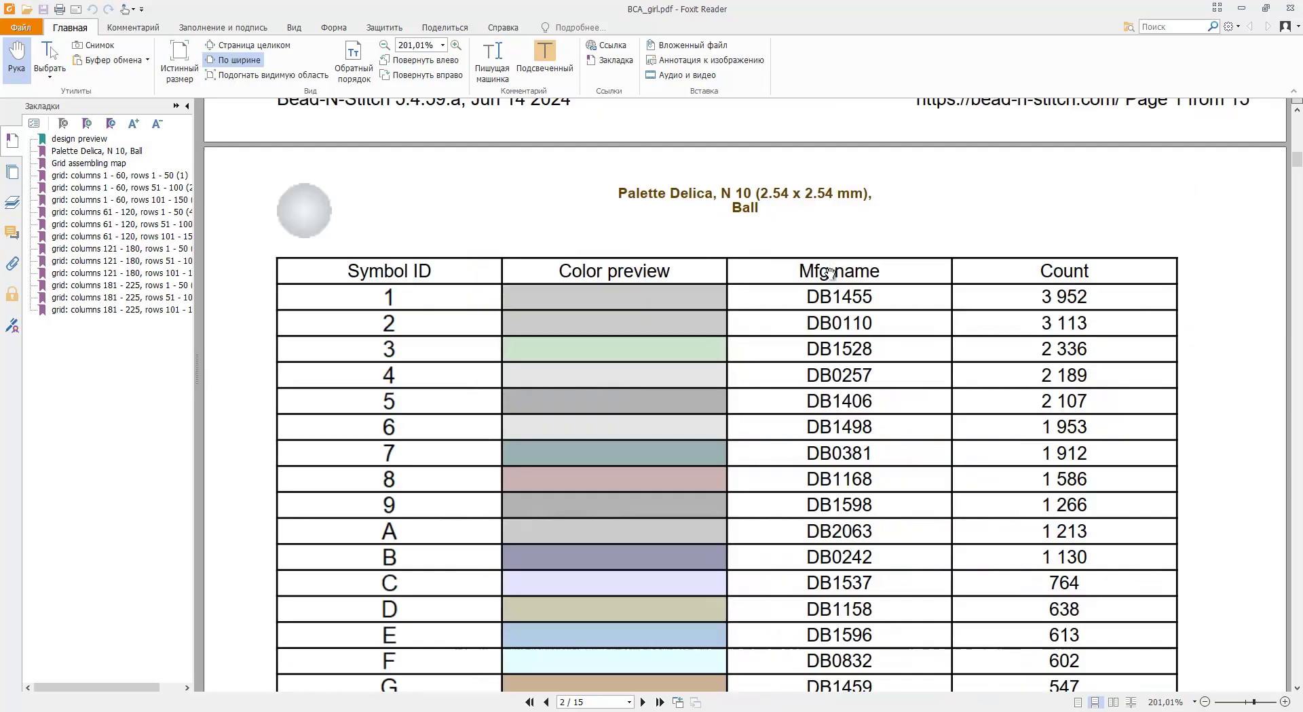
pyautogui.scroll(-5, 827, 282)
pyautogui.scroll(-10, 823, 289)
pyautogui.scroll(-10, 820, 298)
pyautogui.scroll(-5, 820, 297)
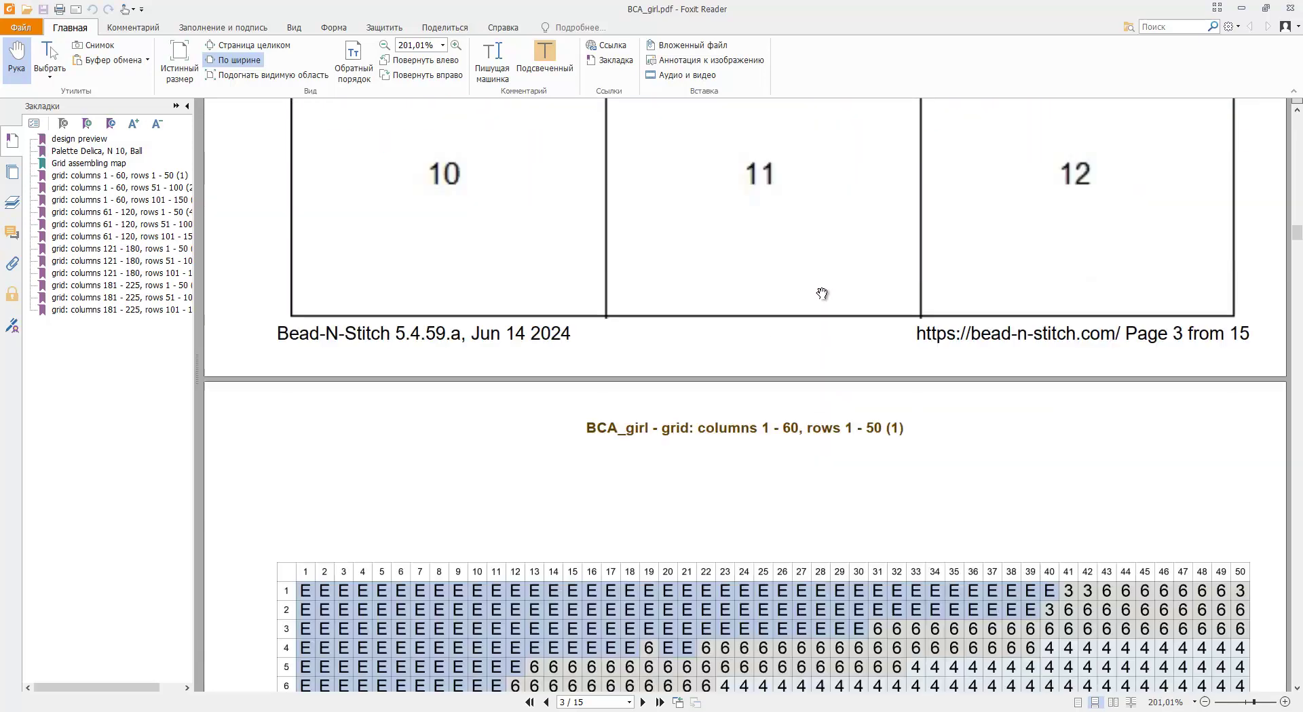
pyautogui.scroll(-10, 820, 294)
pyautogui.scroll(-10, 820, 291)
pyautogui.scroll(-10, 821, 290)
pyautogui.scroll(-10, 821, 288)
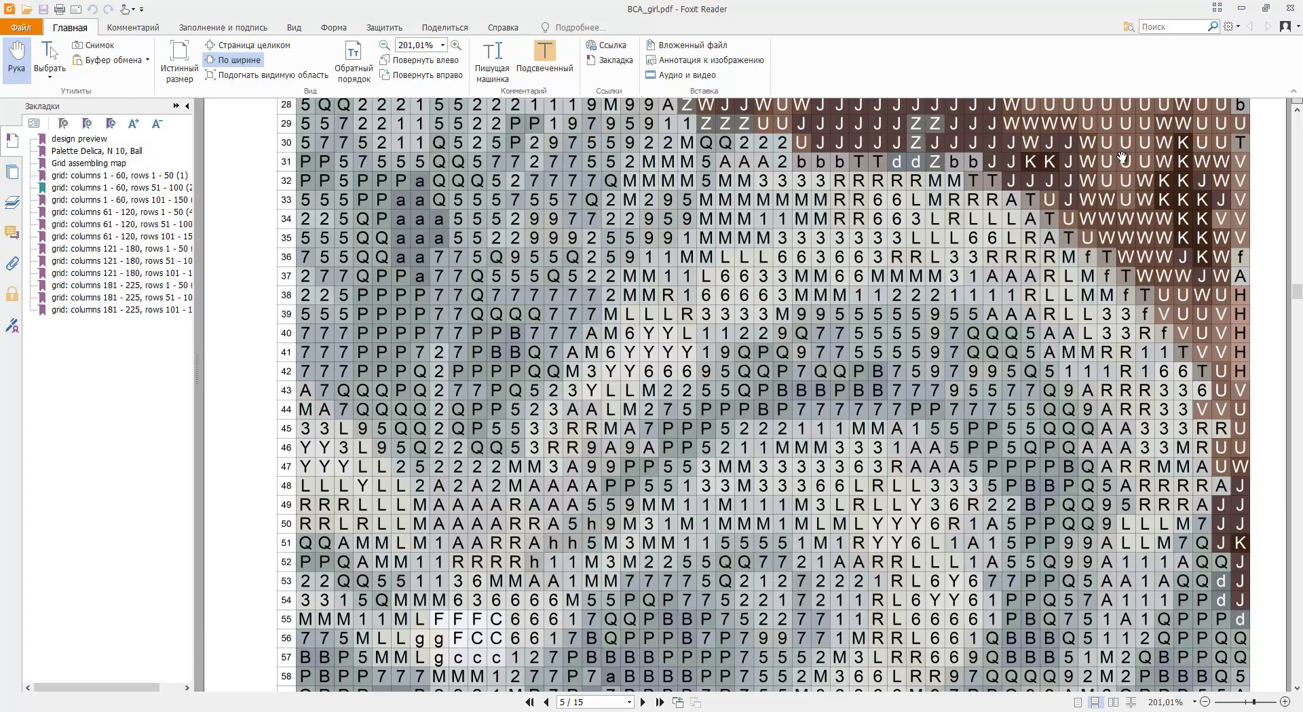